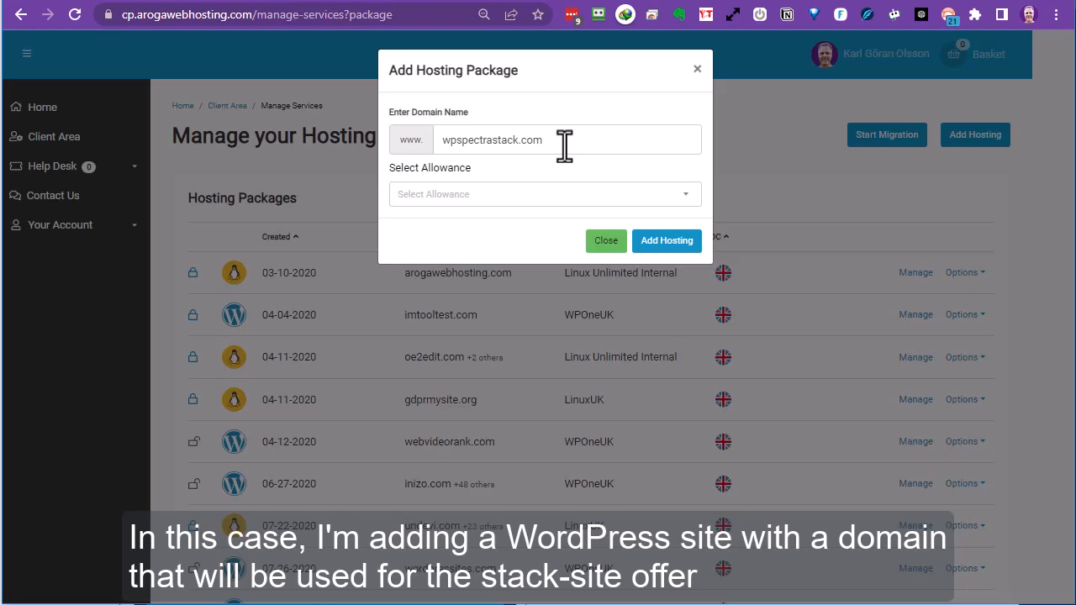
# Replace the domain with wpspectrastack.com, choose the WPOneUK allowance, and add the hosting package.
pyautogui.moveTo(566, 147); pyautogui.dragTo(431, 141)
pyautogui.hotkey('ctrl', 'c')
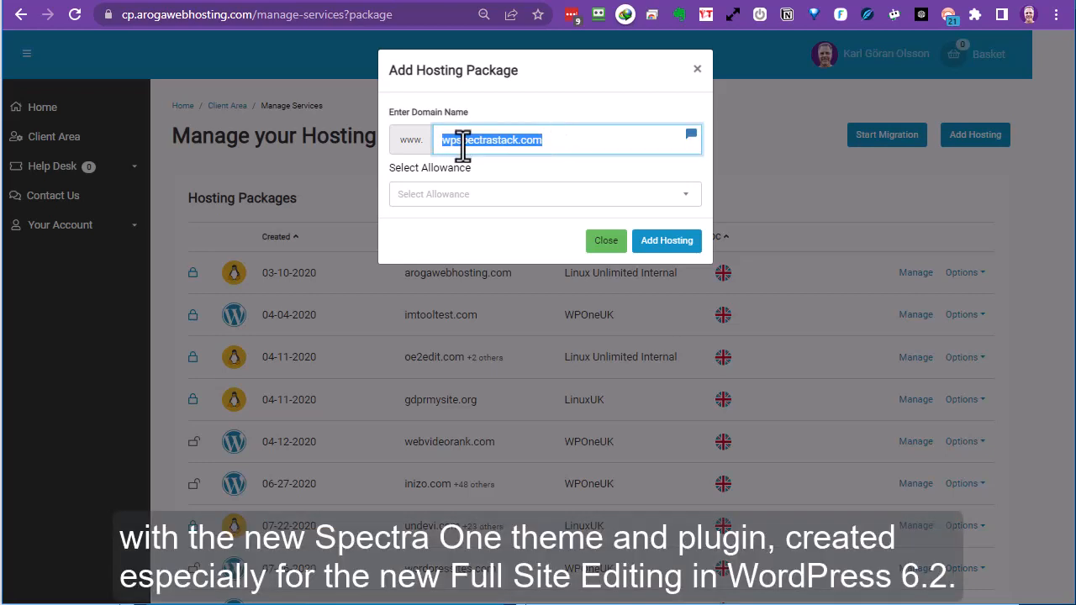
pyautogui.press('BackSpace')
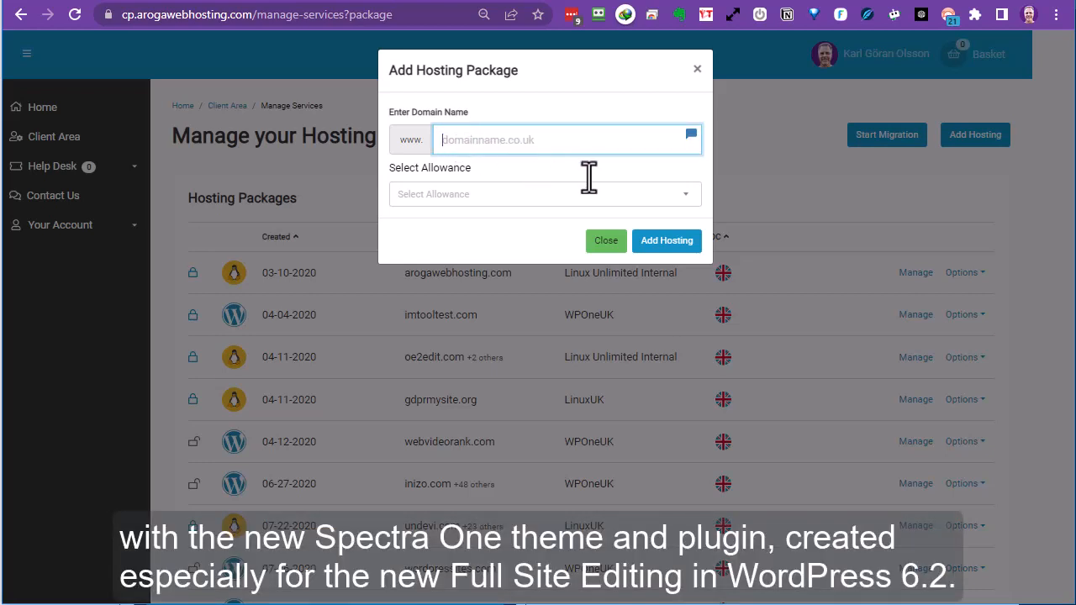
pyautogui.hotkey('ctrl', 'v')
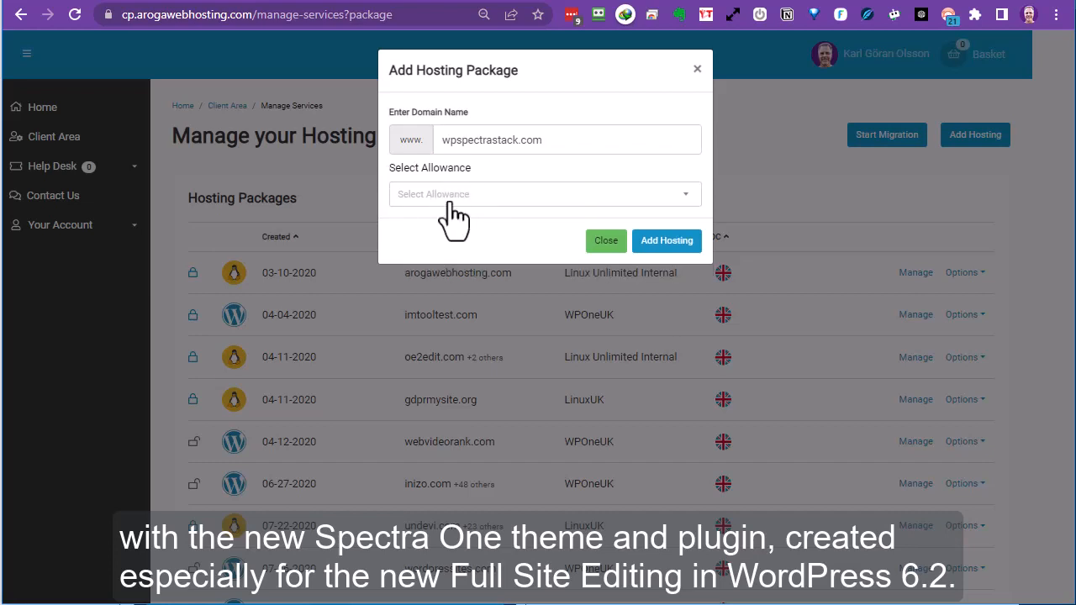
pyautogui.click(450, 202)
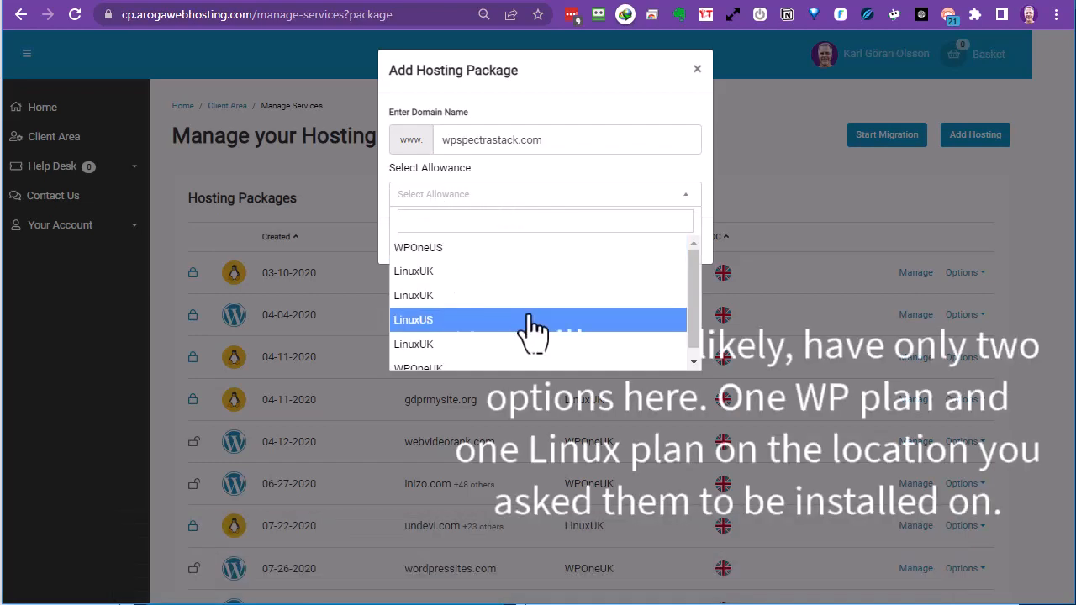
pyautogui.click(693, 362)
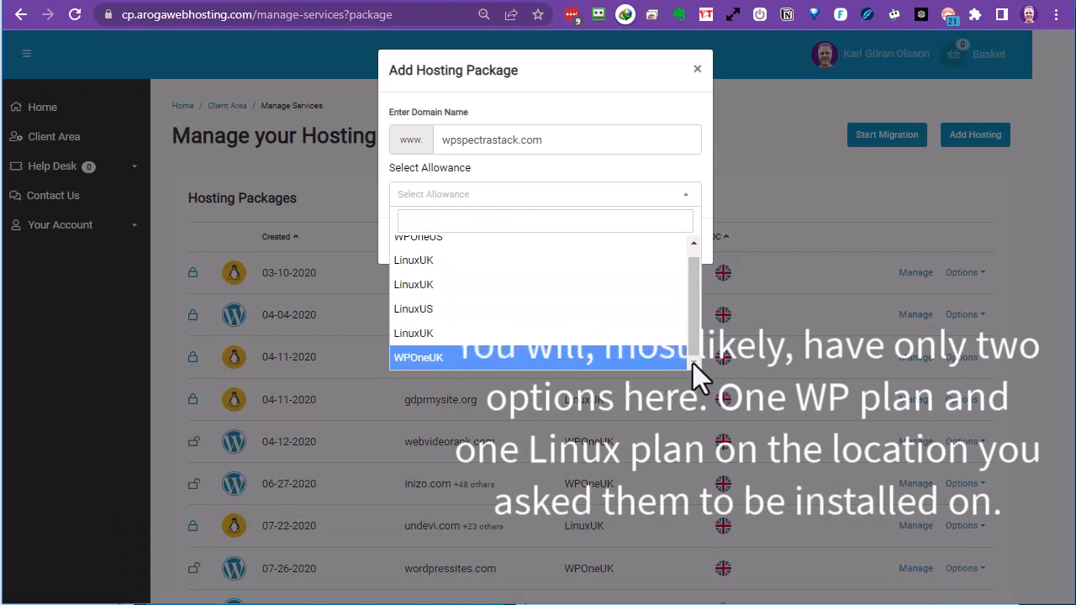
pyautogui.click(421, 362)
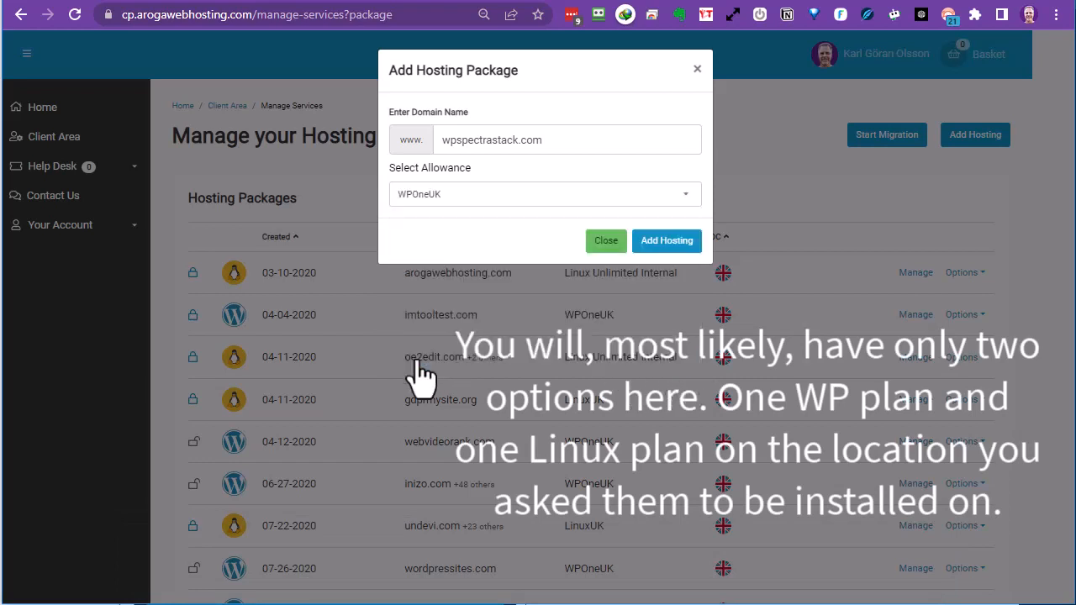
pyautogui.click(661, 242)
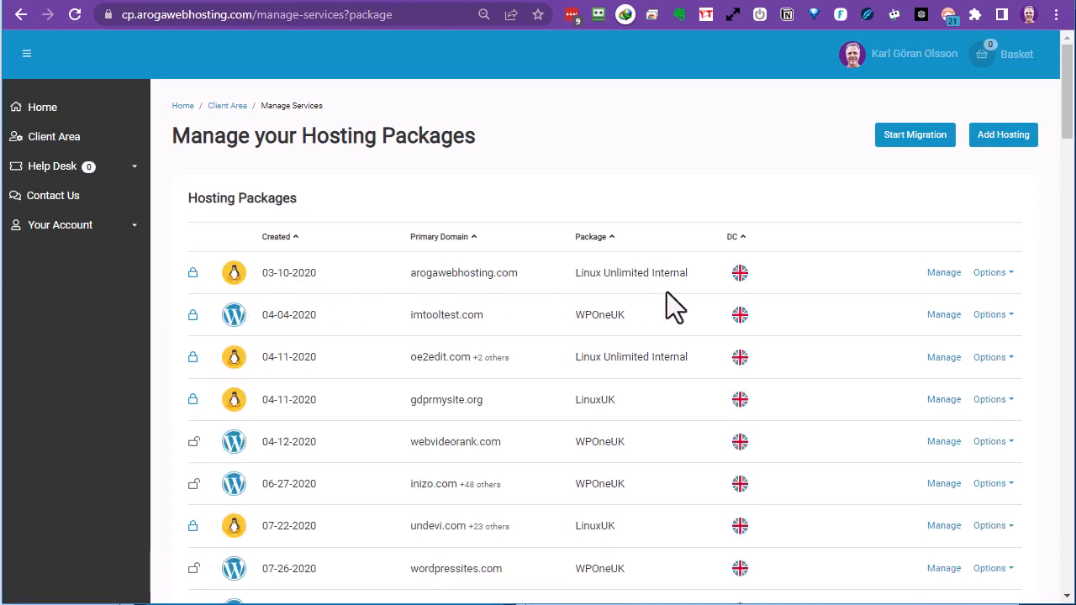
# Sort packages by Created date, newest first, and open Manage for wpspectrastack.com.
pyautogui.scroll(-5, 487, 321)
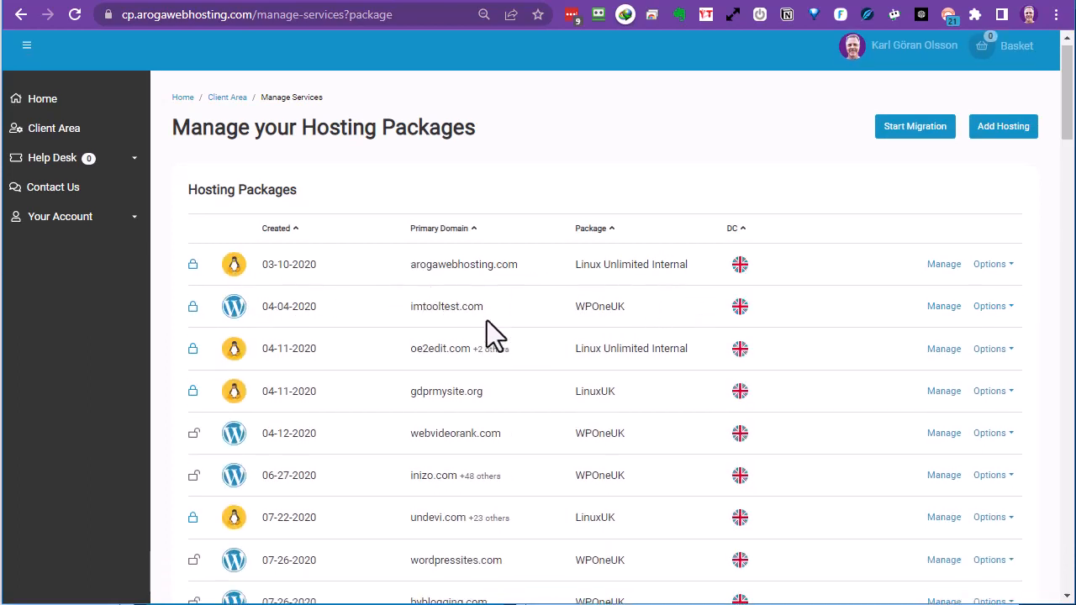
pyautogui.scroll(5, 487, 320)
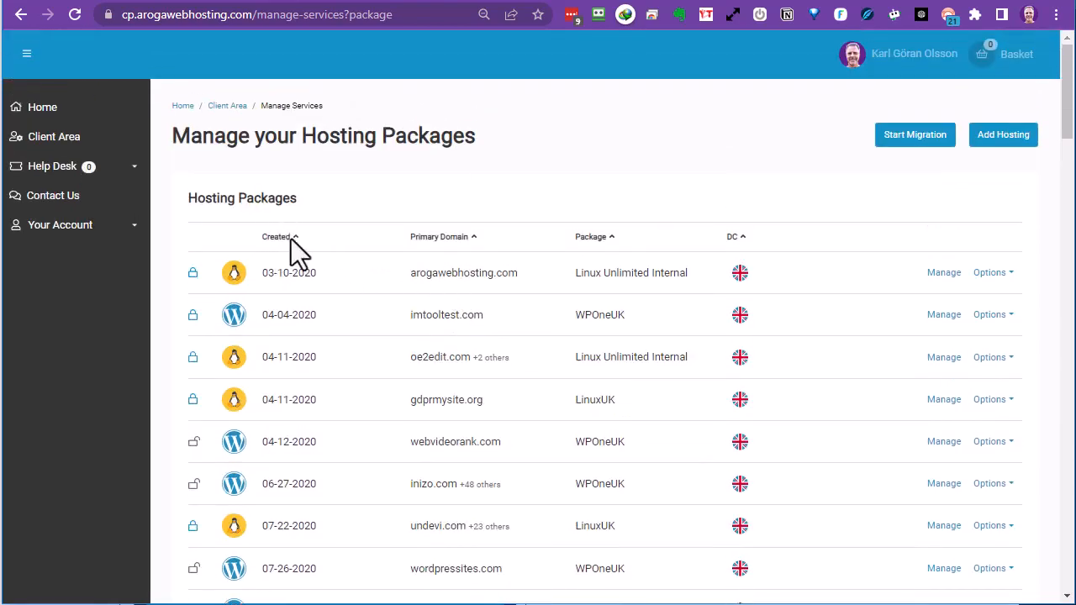
pyautogui.click(291, 239)
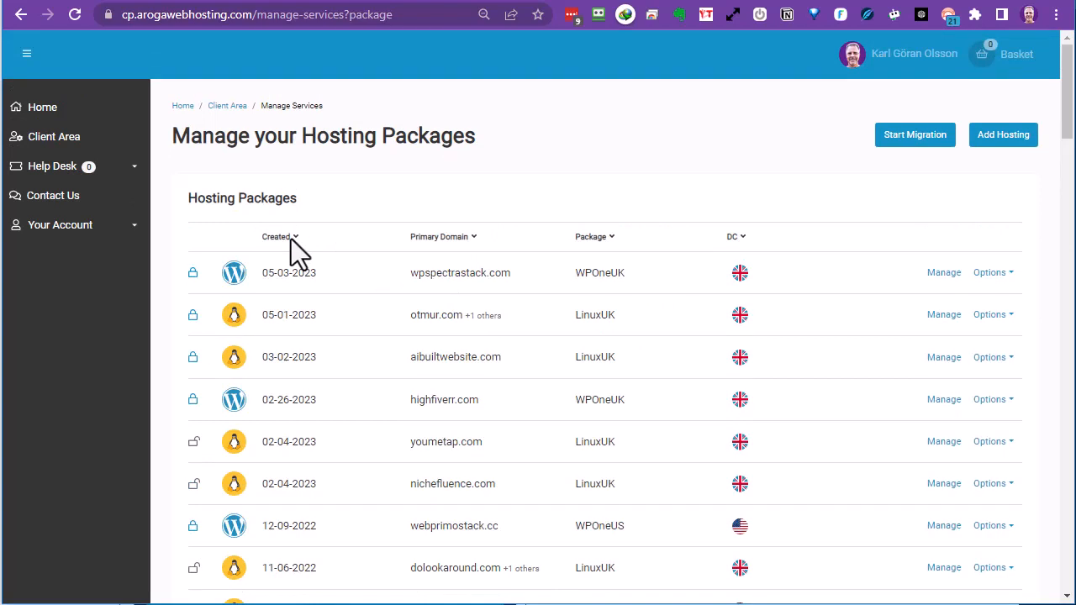
pyautogui.click(947, 277)
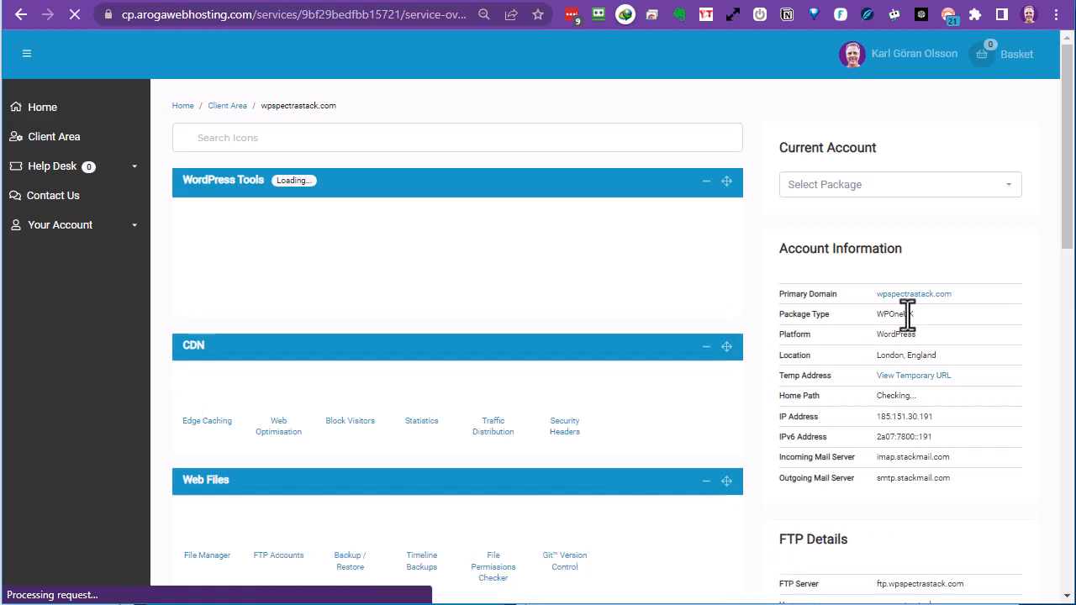
# Scroll the wpspectrastack.com overview to confirm no nameserver propagation notice is shown.
pyautogui.scroll(-4, 909, 328)
pyautogui.scroll(-6, 913, 340)
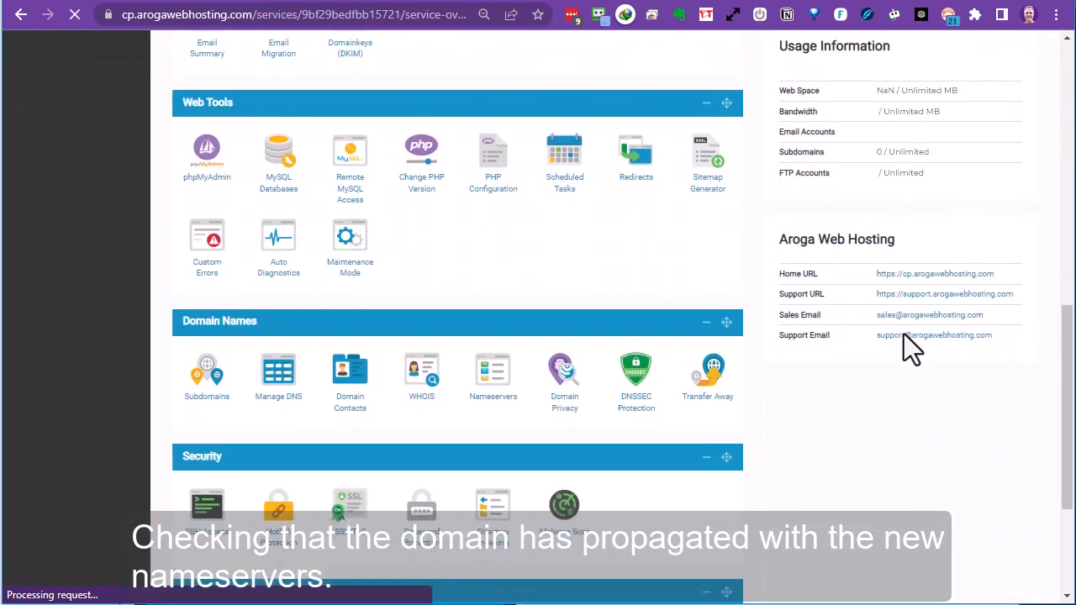
pyautogui.scroll(2, 1006, 370)
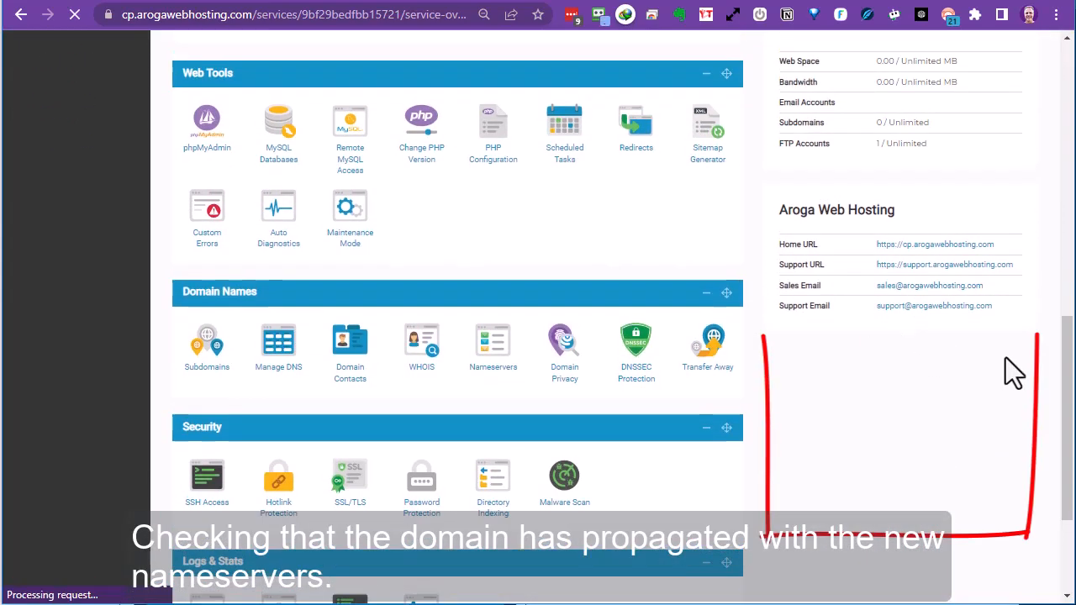
pyautogui.scroll(8, 889, 409)
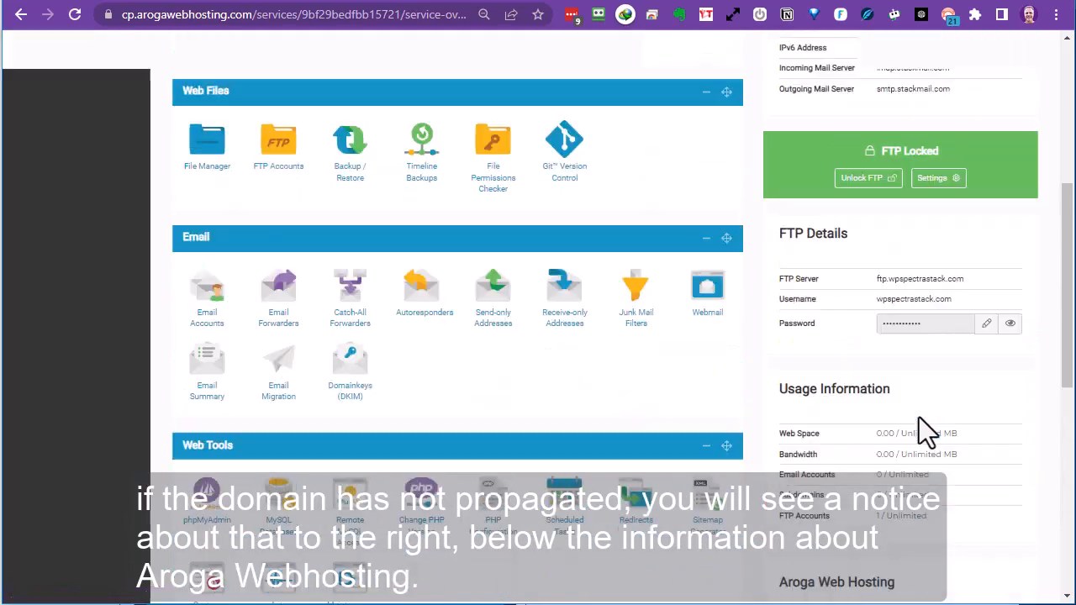
pyautogui.scroll(-5, 925, 427)
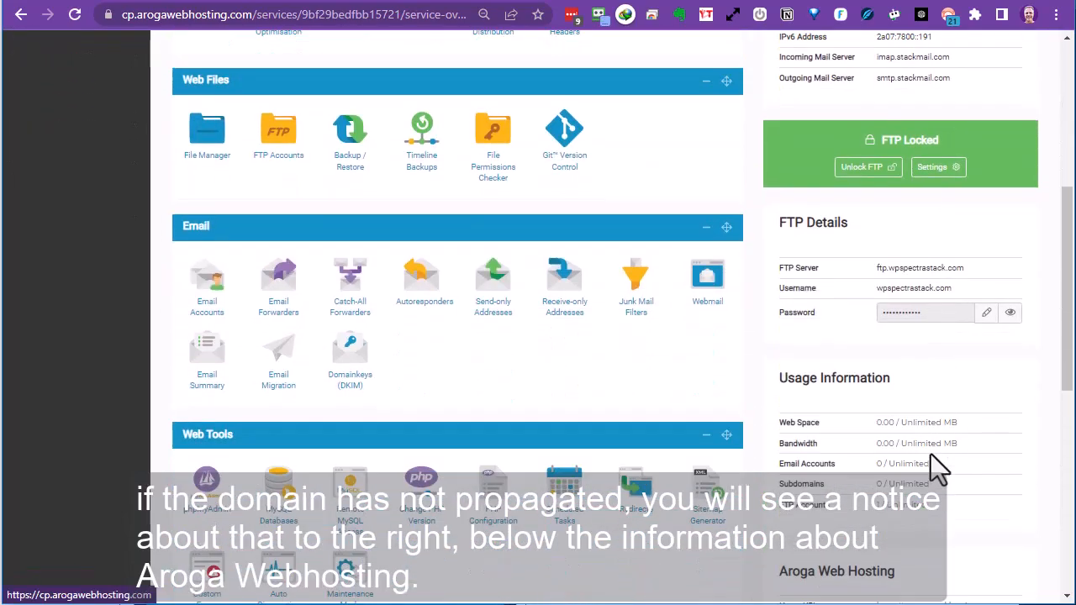
pyautogui.scroll(6, 935, 463)
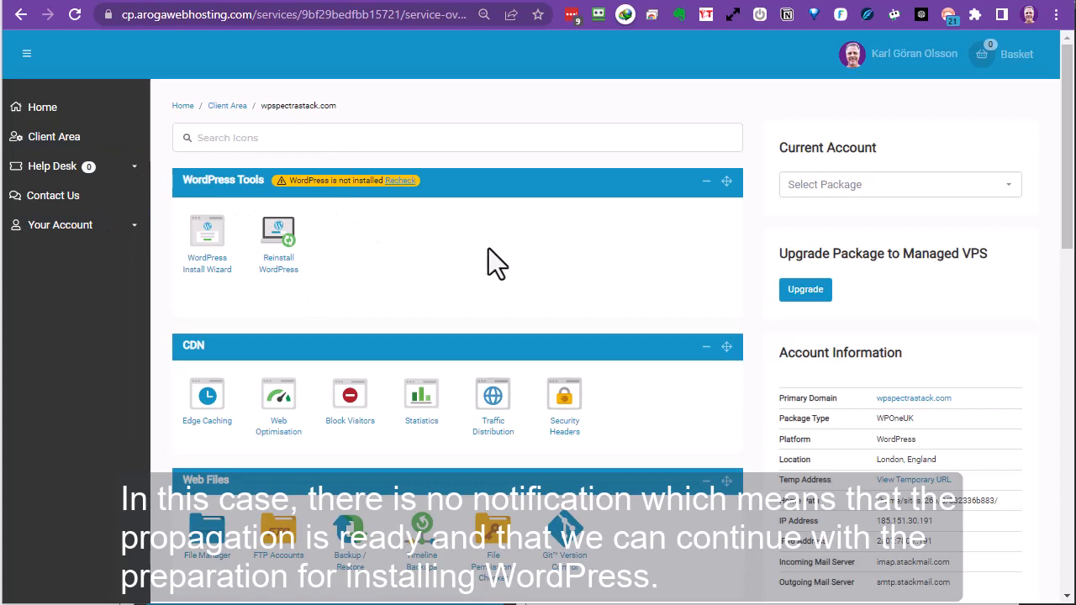
pyautogui.scroll(-2, 599, 269)
pyautogui.scroll(-4, 601, 270)
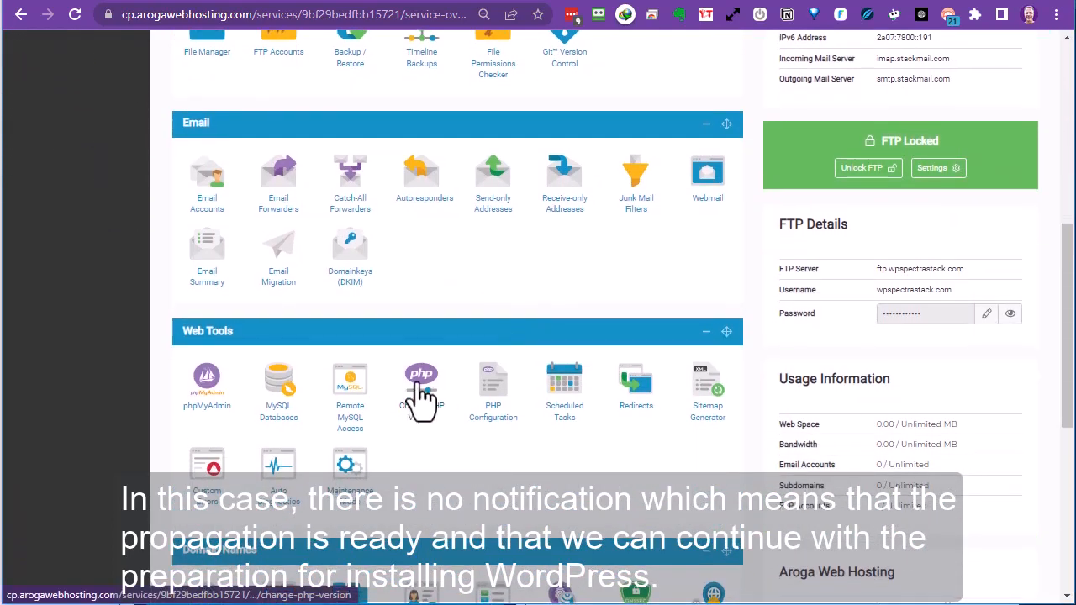
# Open Change PHP Version under Web Tools for wpspectrastack.com.
pyautogui.click(427, 402)
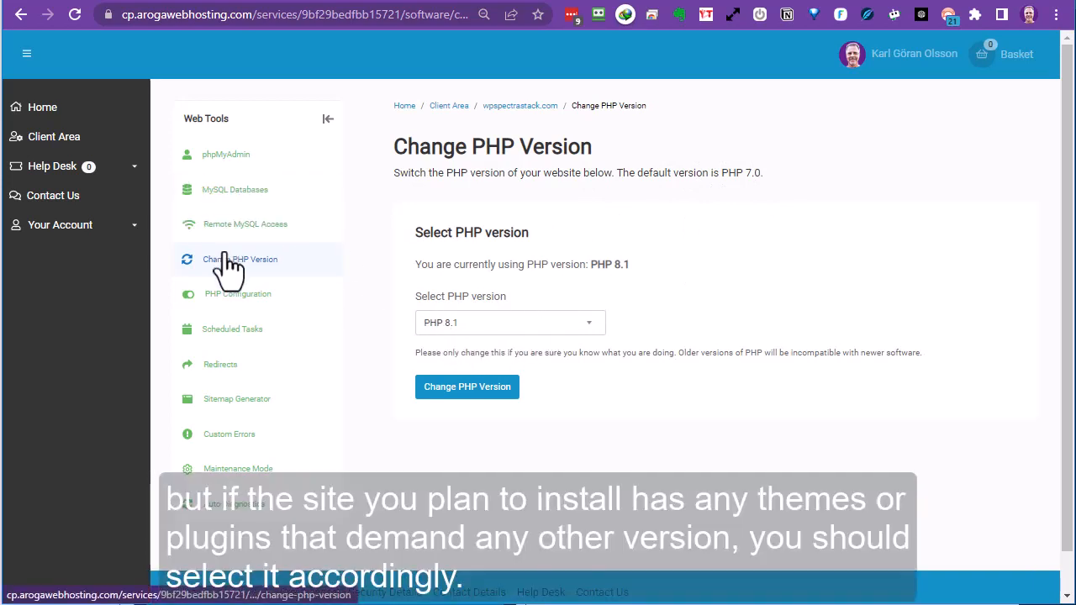
# Show the PHP directives and set post_max_size to 512 and max_input_vars to 3000.
pyautogui.click(231, 296)
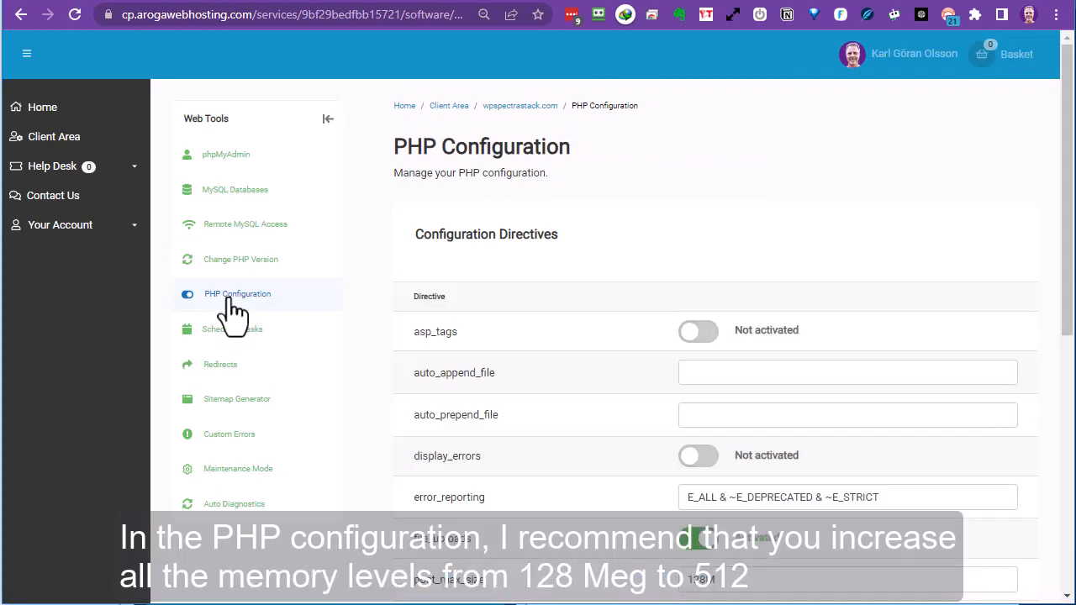
pyautogui.scroll(-3, 529, 382)
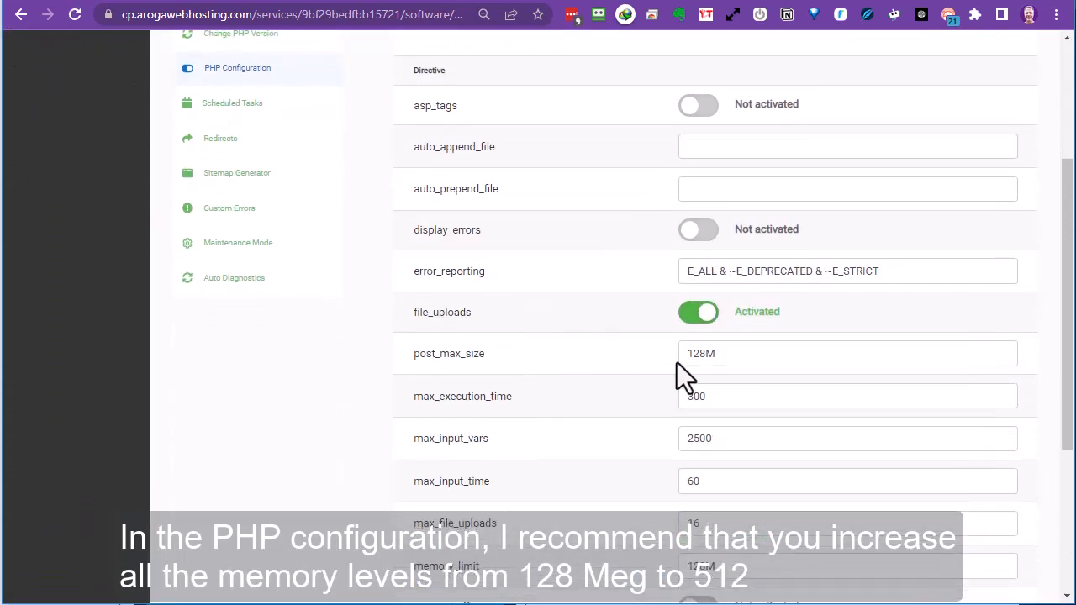
pyautogui.scroll(-1, 677, 362)
pyautogui.click(704, 328)
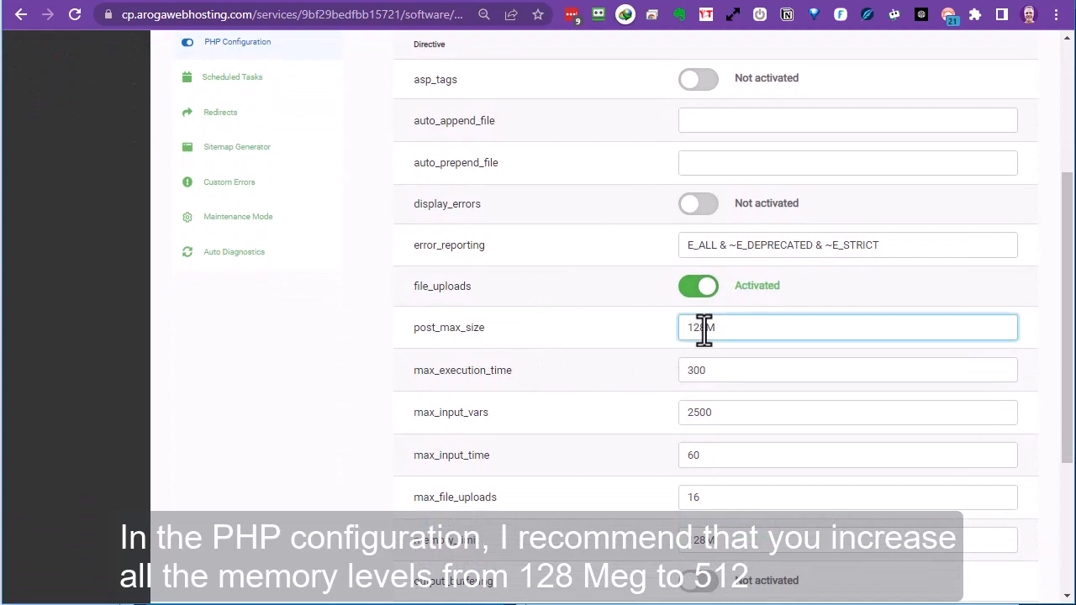
pyautogui.moveTo(705, 327); pyautogui.dragTo(665, 349)
pyautogui.write('512')
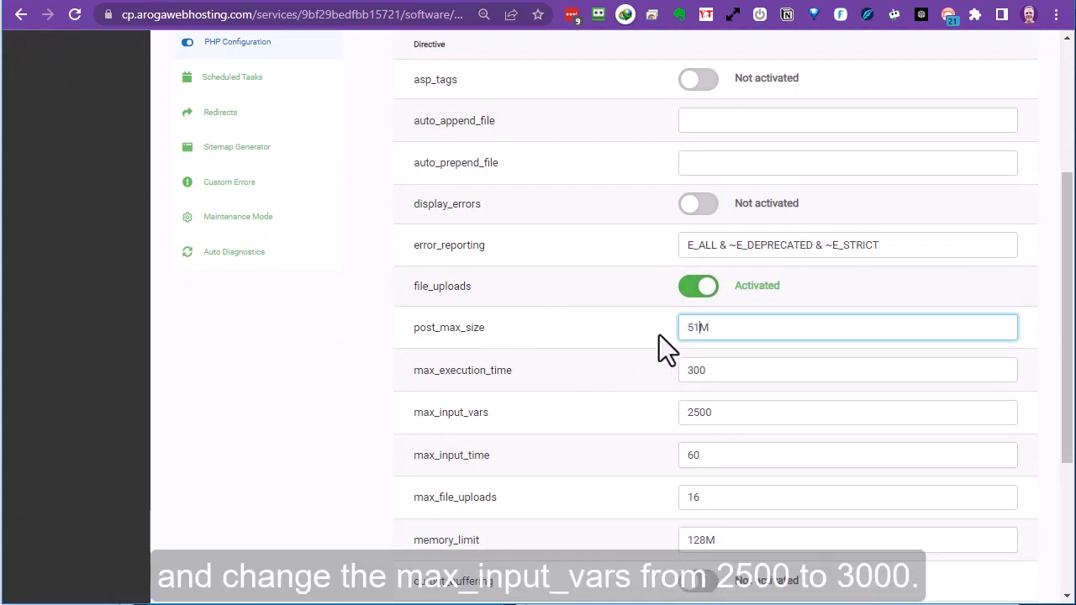
pyautogui.moveTo(726, 412); pyautogui.dragTo(628, 419)
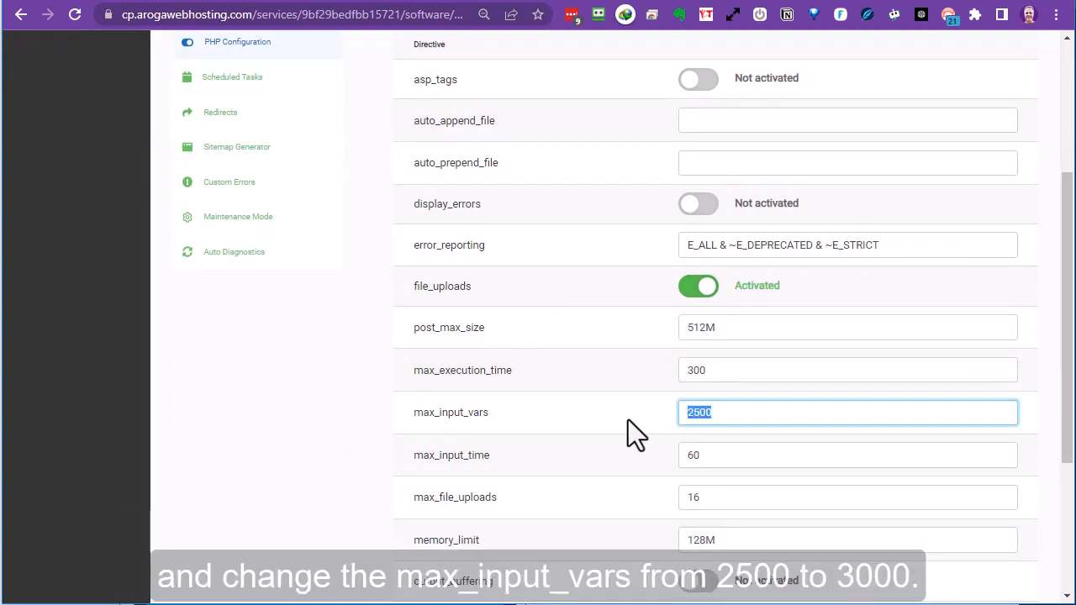
pyautogui.write('3000')
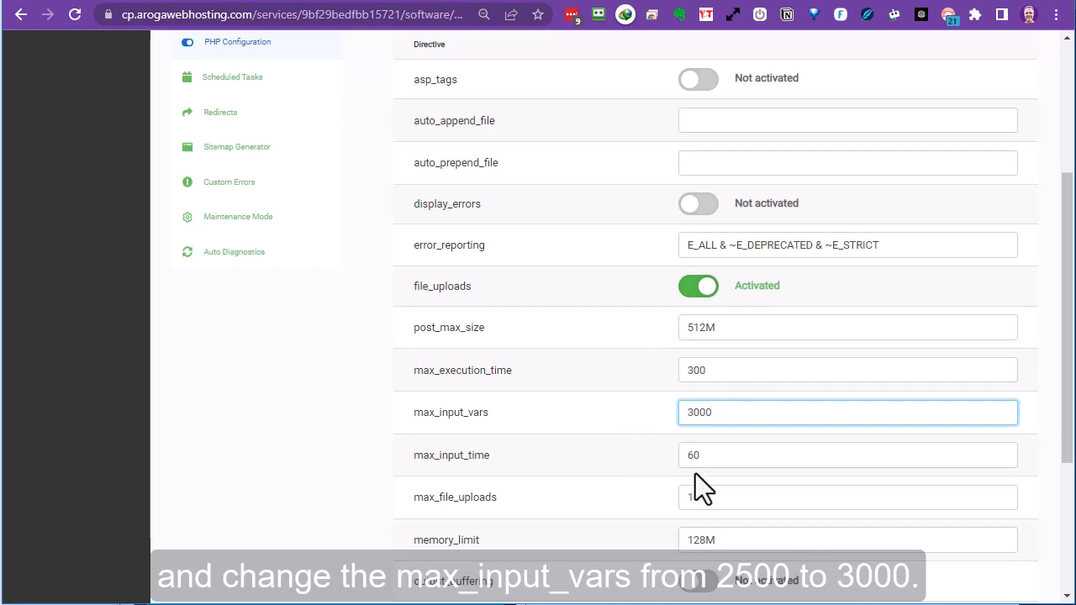
# Set memory_limit and upload_max_filesize to 512M, save the PHP configuration, and return to the overview.
pyautogui.scroll(-3, 698, 471)
pyautogui.moveTo(705, 291); pyautogui.dragTo(663, 292)
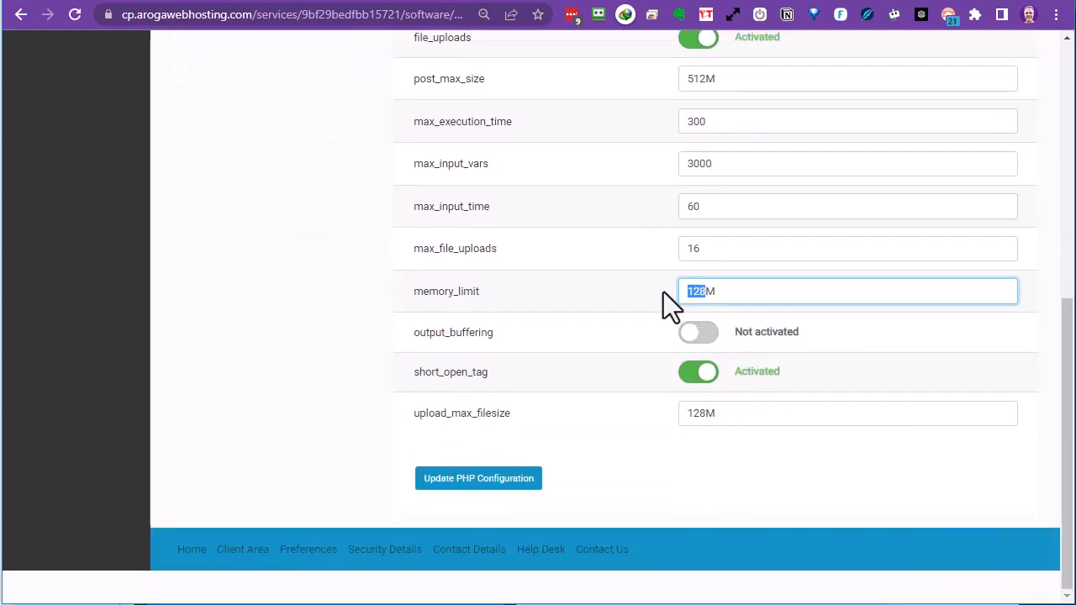
pyautogui.write('512')
pyautogui.moveTo(704, 415); pyautogui.dragTo(681, 414)
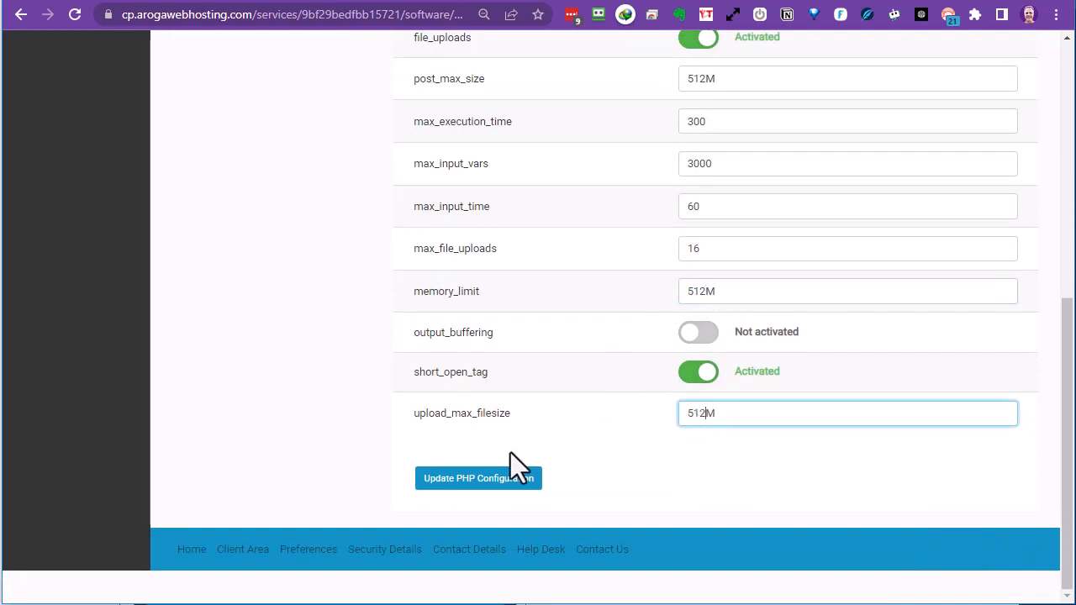
pyautogui.click(476, 481)
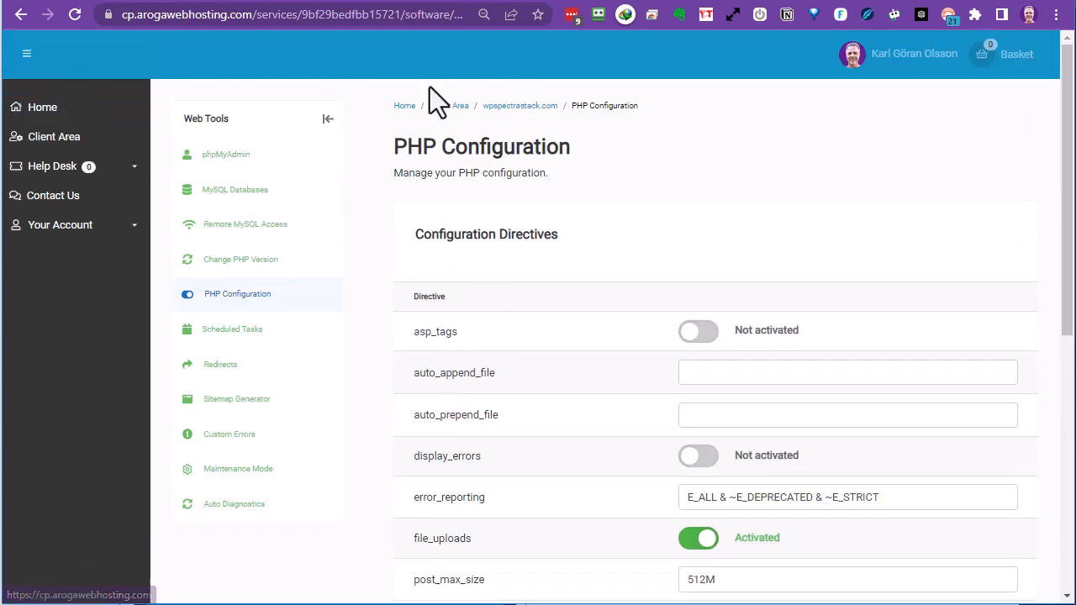
pyautogui.click(519, 109)
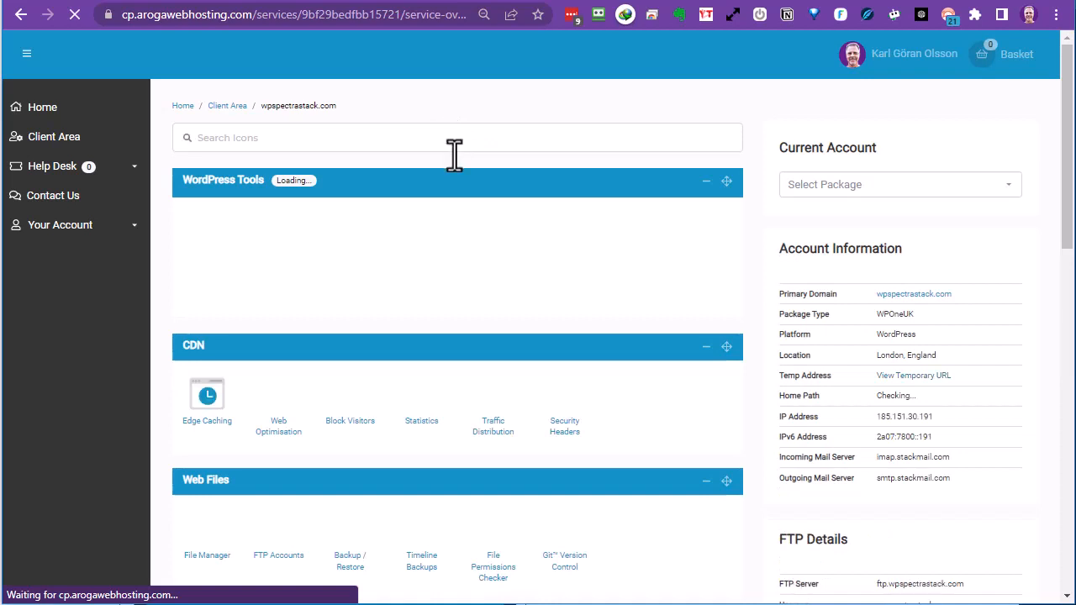
# Scroll to the Email section and open Email Accounts for wpspectrastack.com.
pyautogui.scroll(-2, 441, 225)
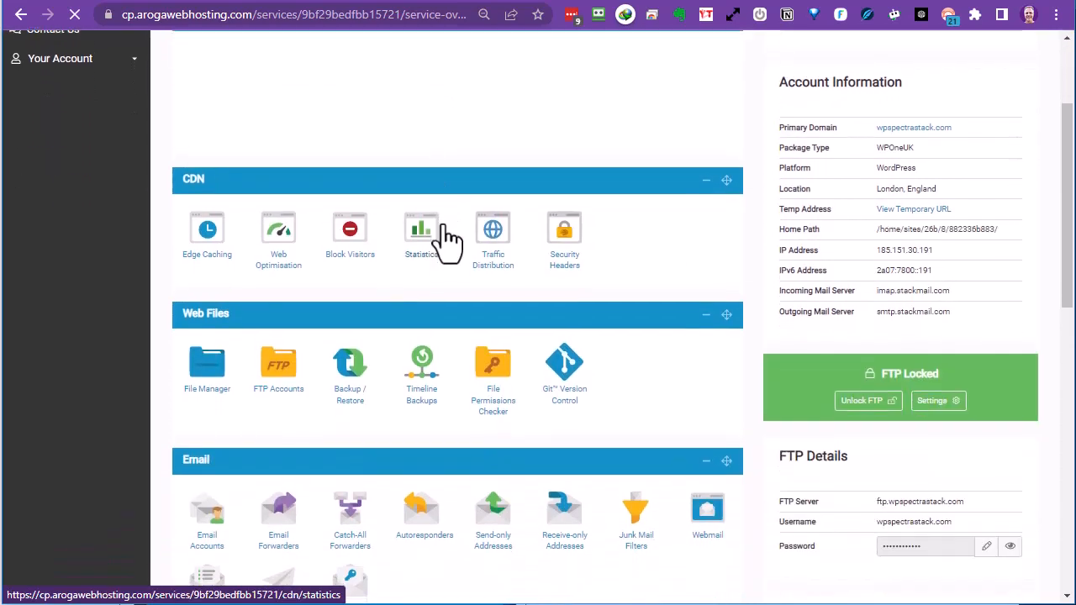
pyautogui.scroll(-3, 448, 239)
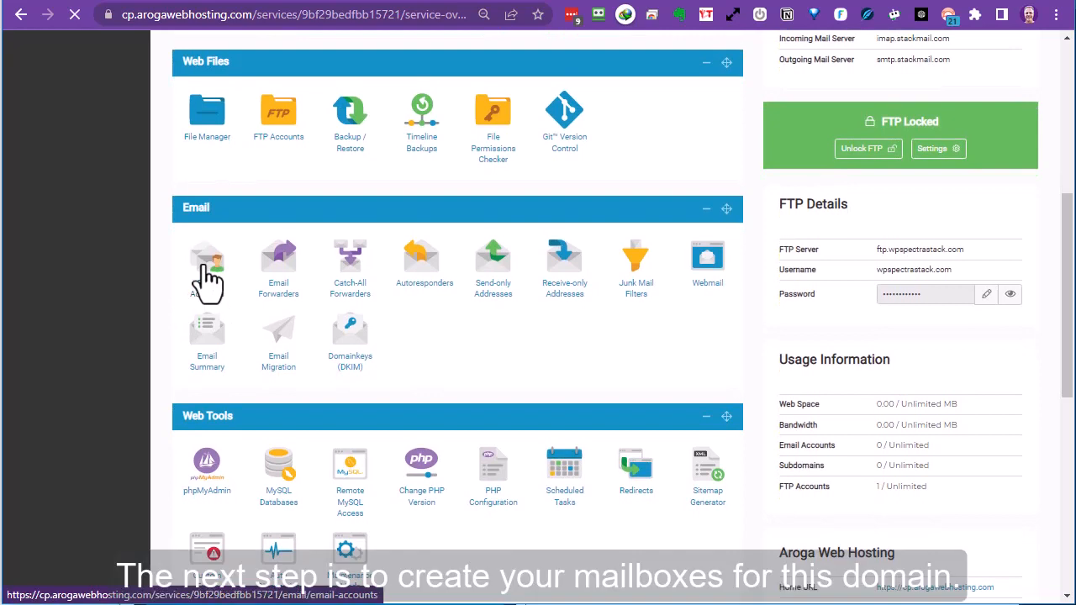
pyautogui.click(202, 266)
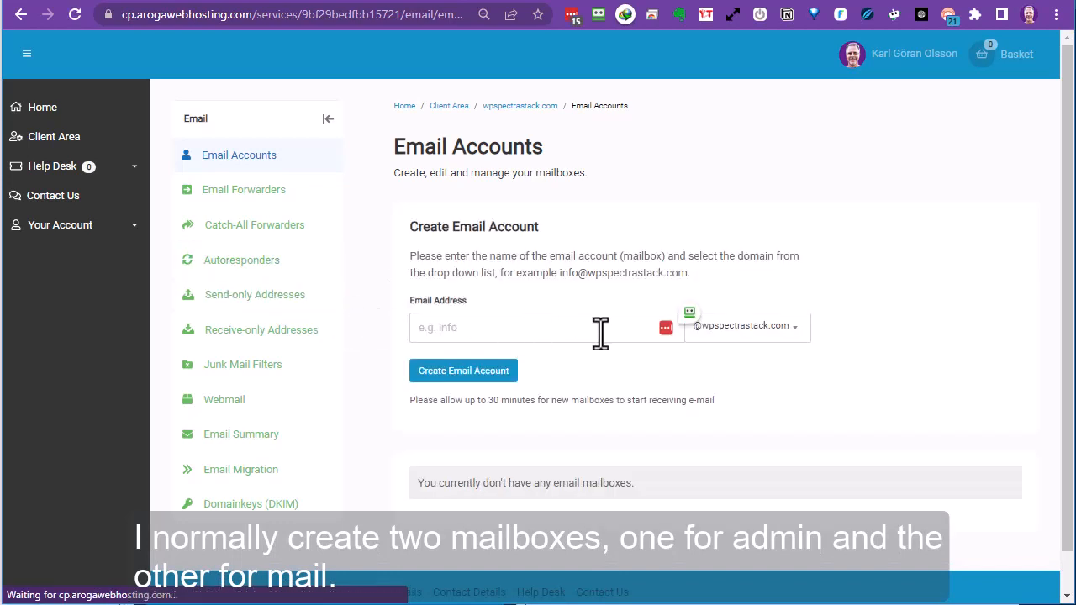
# Create the 'admin' mailbox, copy its generated password and address, and save it.
pyautogui.click(595, 341)
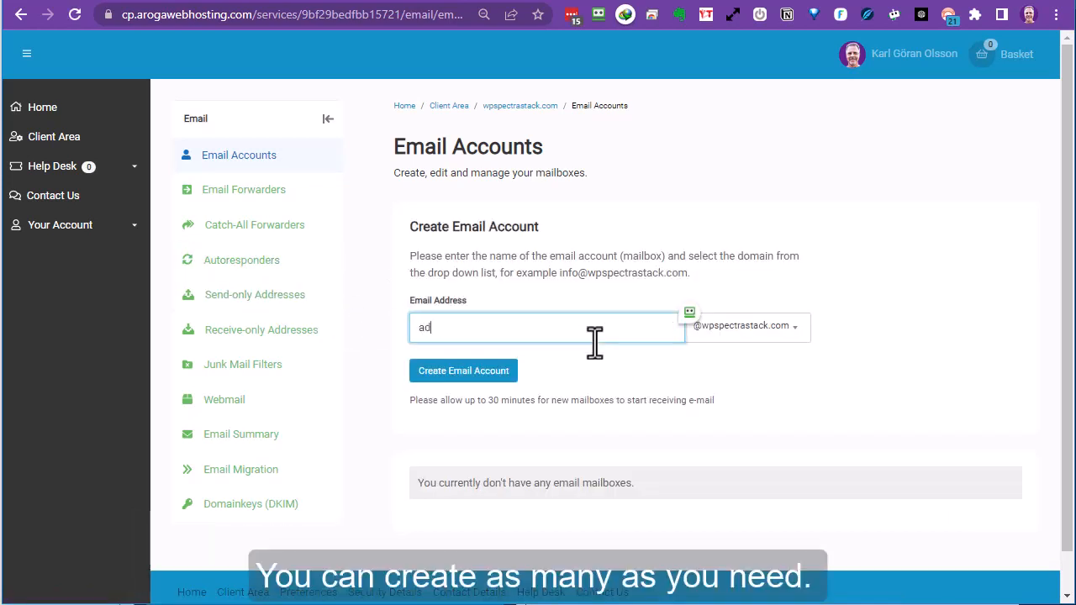
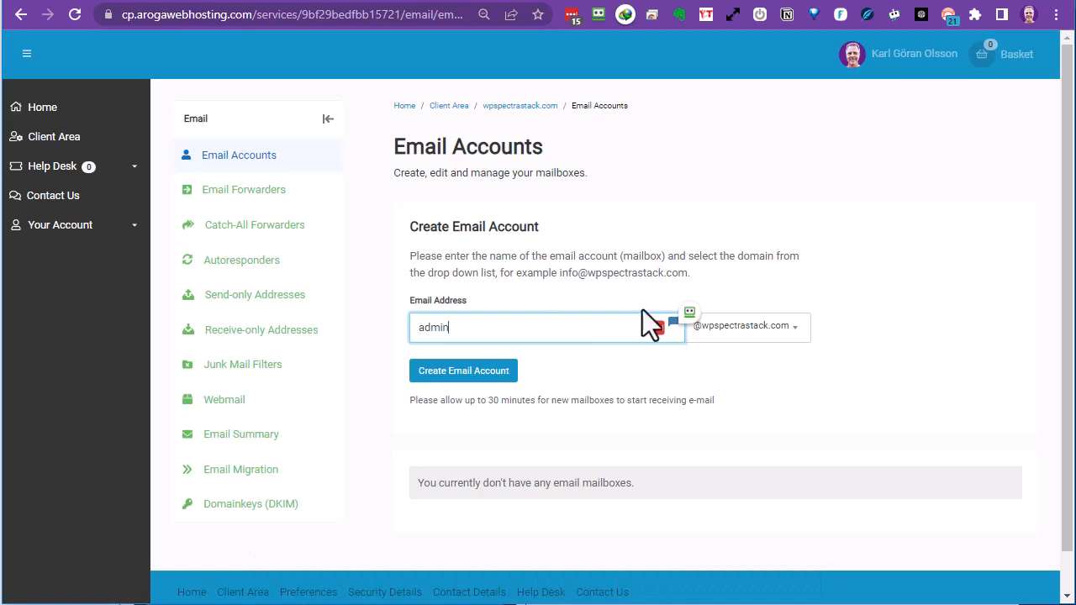
pyautogui.click(446, 372)
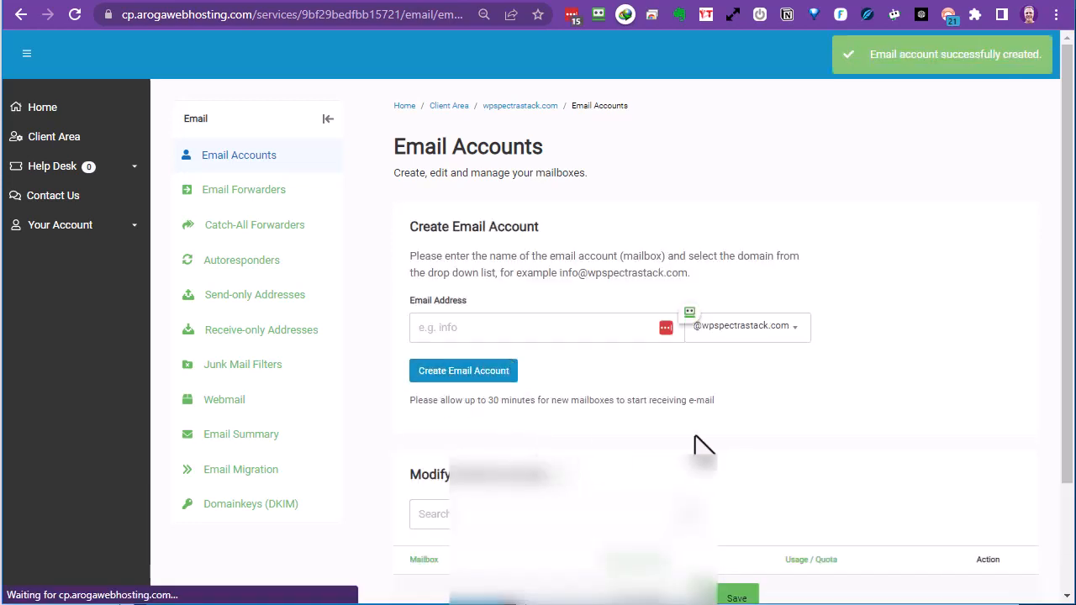
pyautogui.scroll(-2, 714, 441)
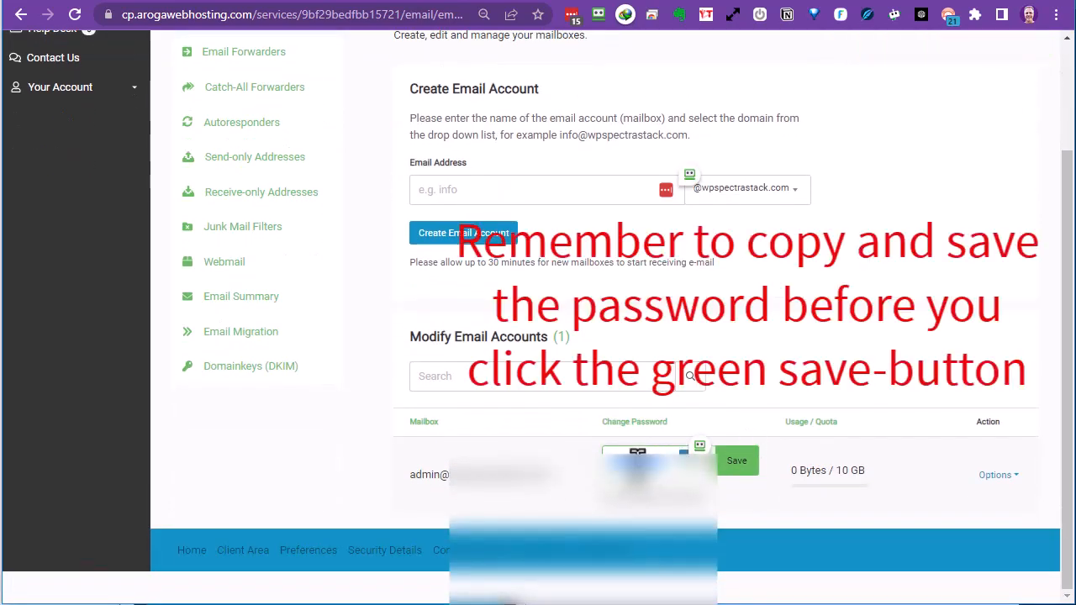
pyautogui.rightClick(632, 452)
pyautogui.click(686, 517)
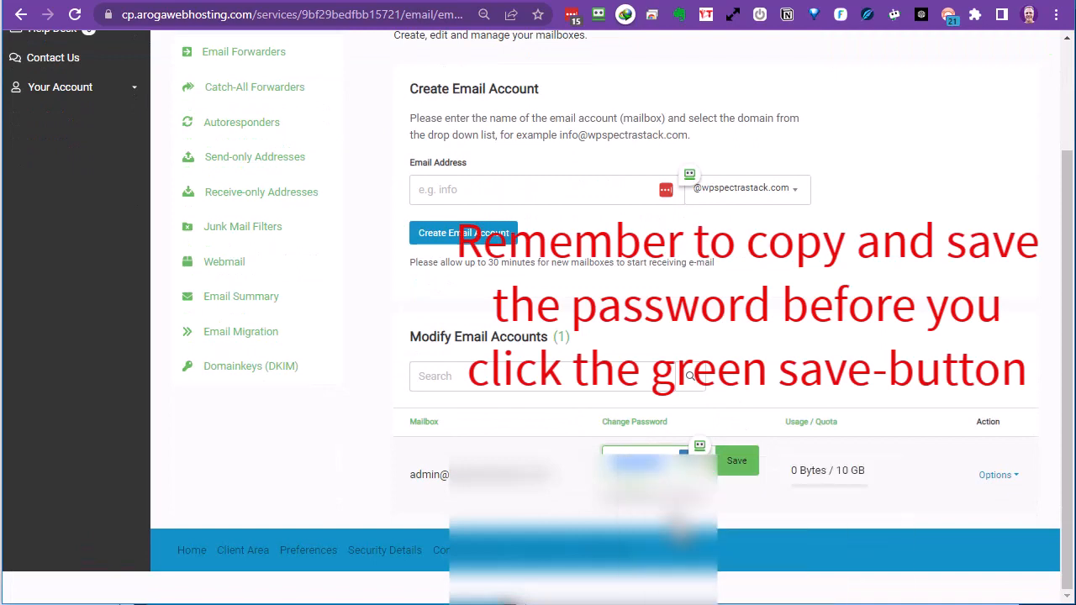
pyautogui.moveTo(546, 481); pyautogui.dragTo(412, 480)
pyautogui.rightClick(451, 474)
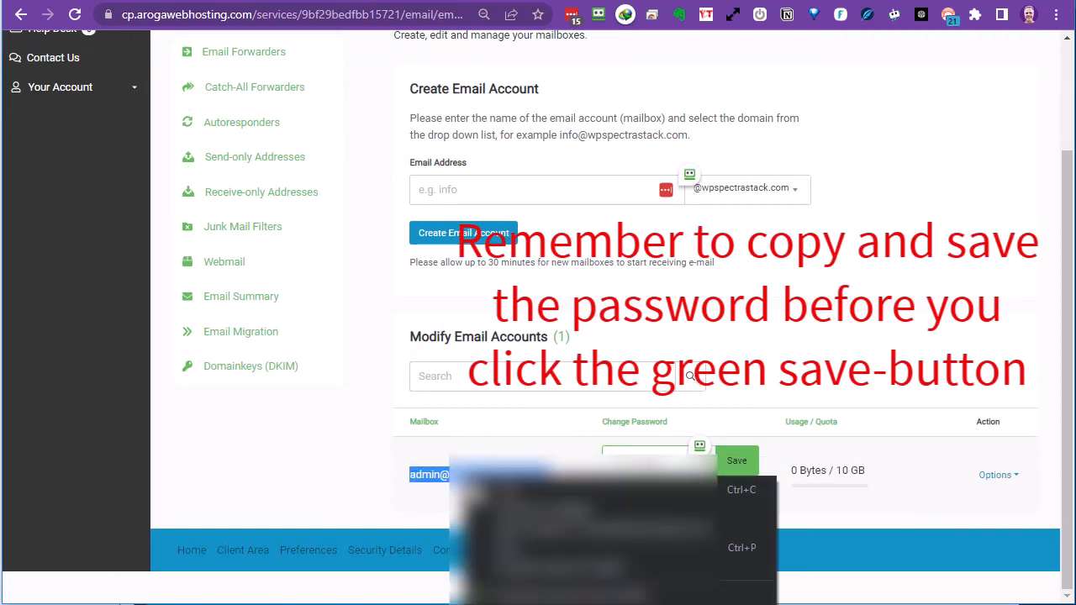
pyautogui.click(475, 490)
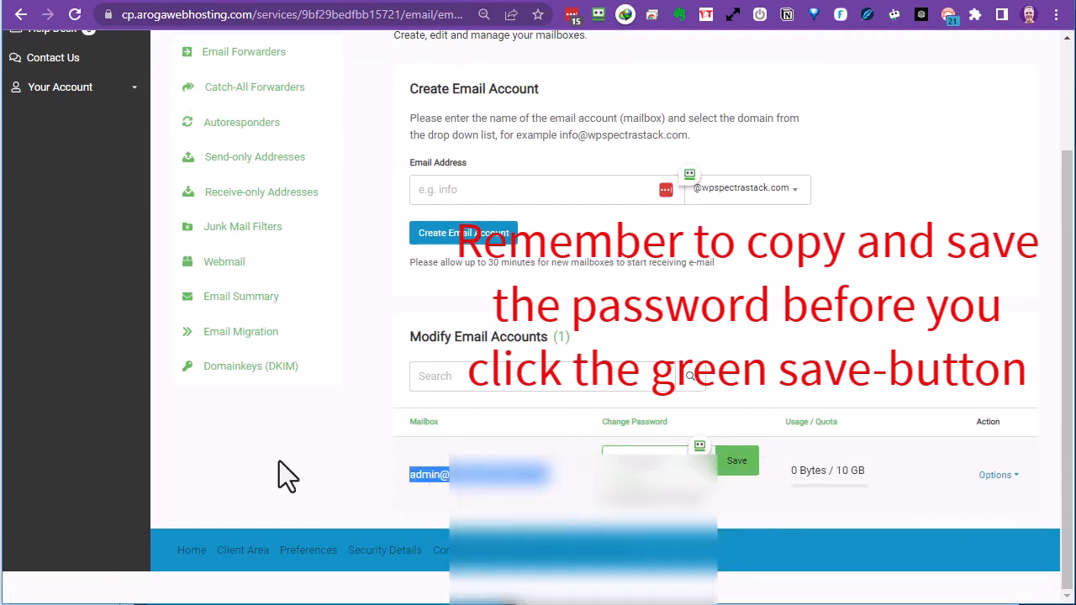
pyautogui.click(737, 461)
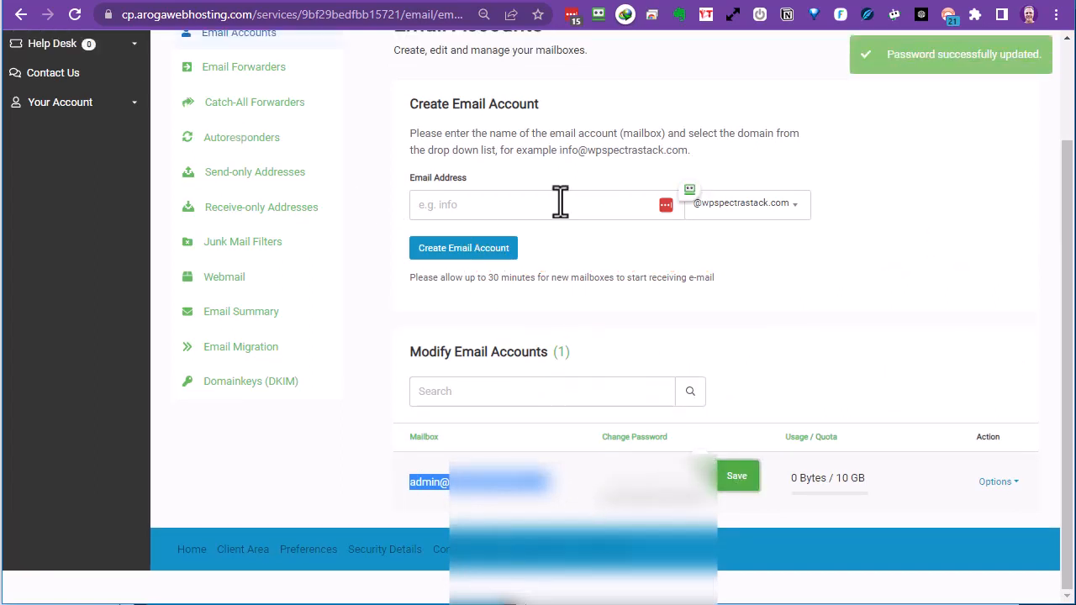
# Create the 'mail' mailbox and copy its generated password and address.
pyautogui.click(533, 206)
pyautogui.write('fa')
pyautogui.press('BackSpace')
pyautogui.press('BackSpace')
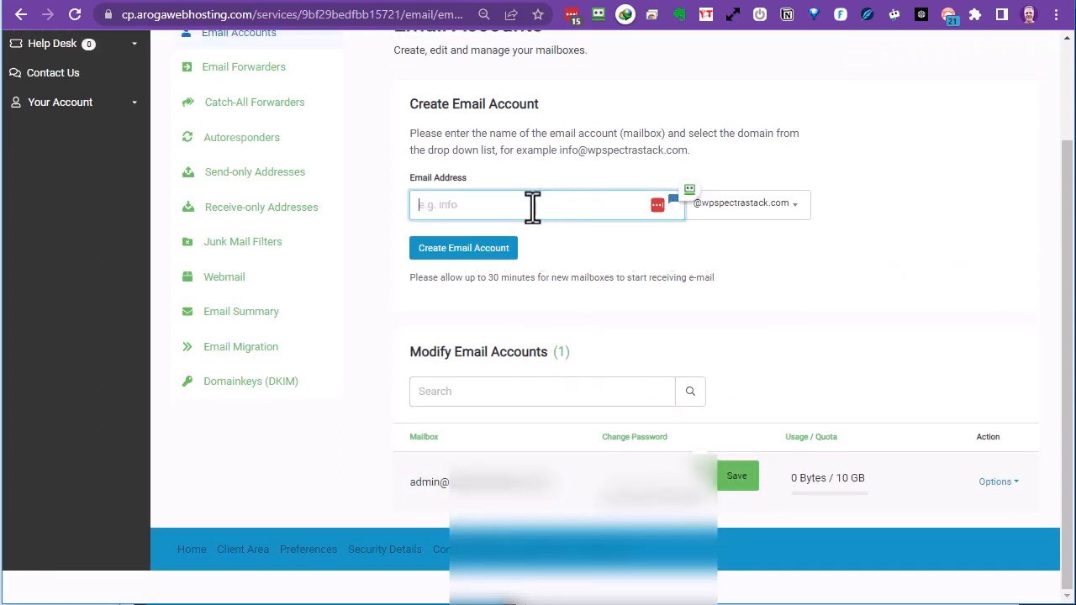
pyautogui.write('read')
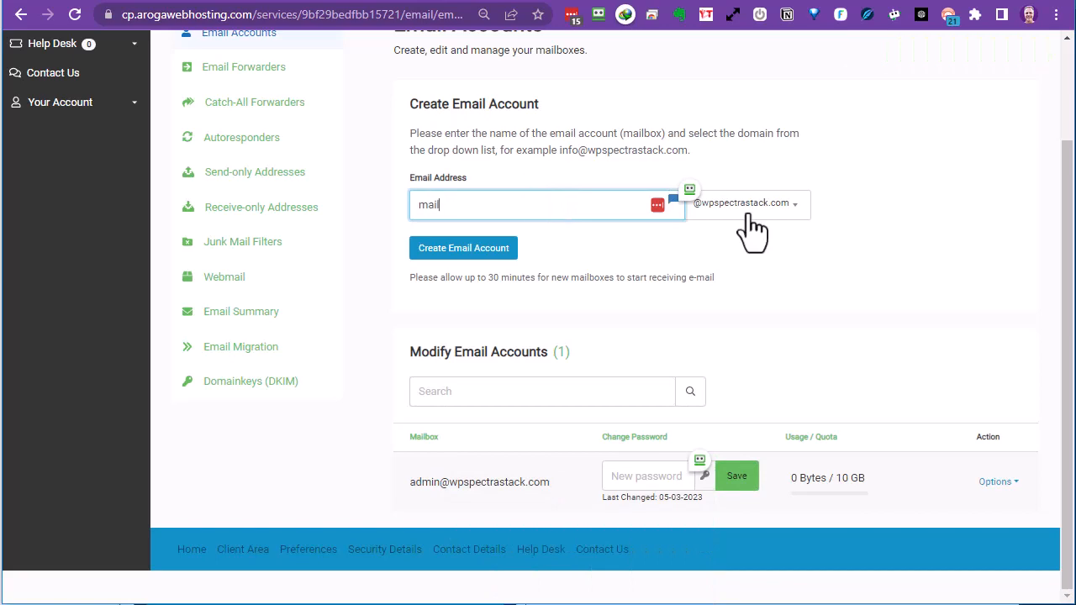
pyautogui.click(459, 250)
pyautogui.scroll(-2, 571, 332)
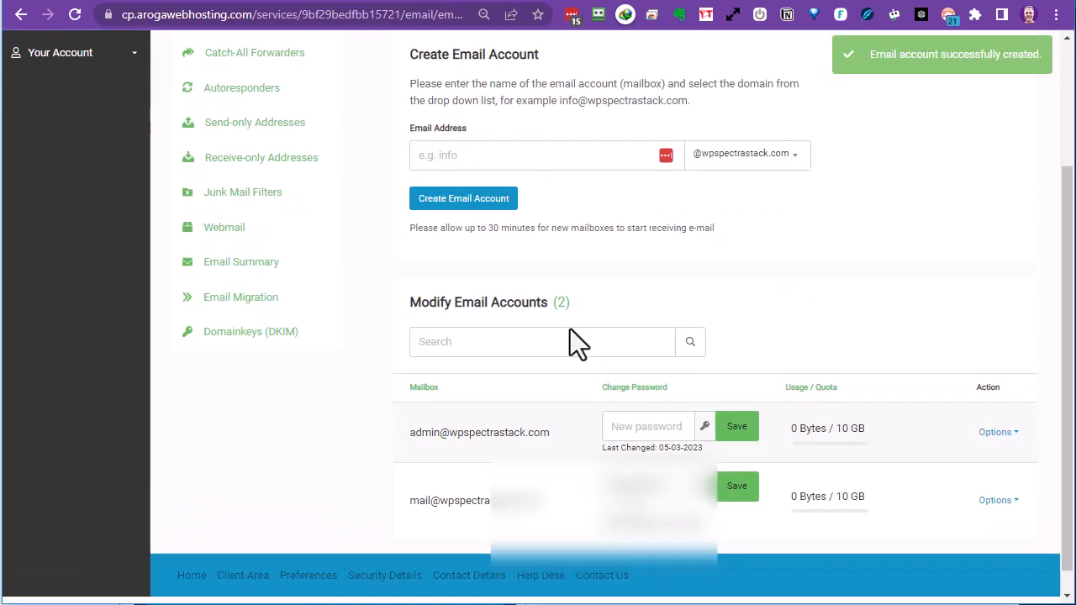
pyautogui.moveTo(663, 469); pyautogui.dragTo(612, 464)
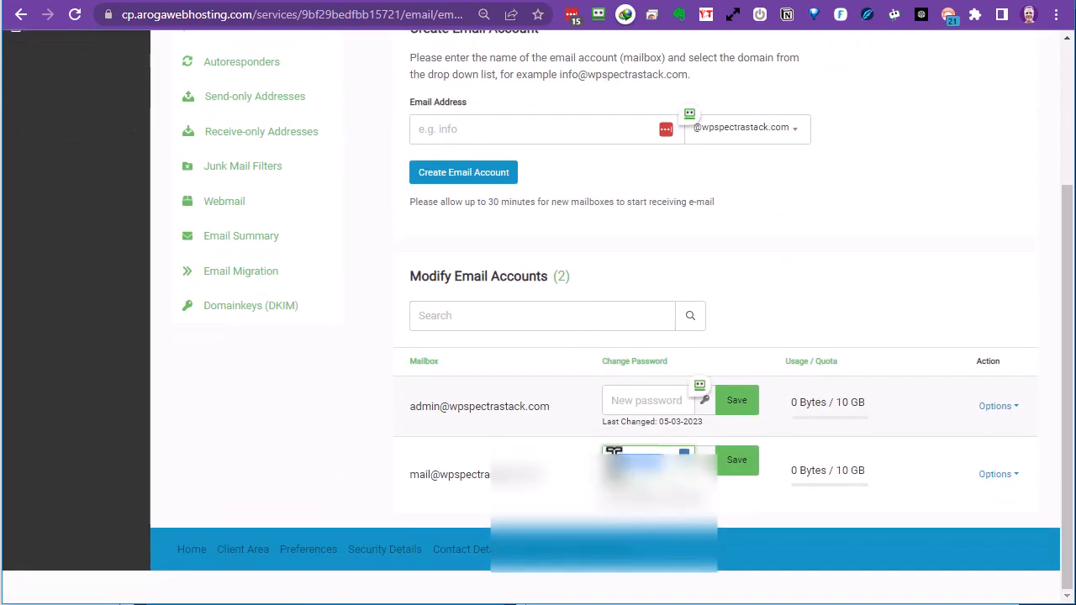
pyautogui.rightClick(612, 455)
pyautogui.click(639, 518)
pyautogui.tripleClick(453, 478)
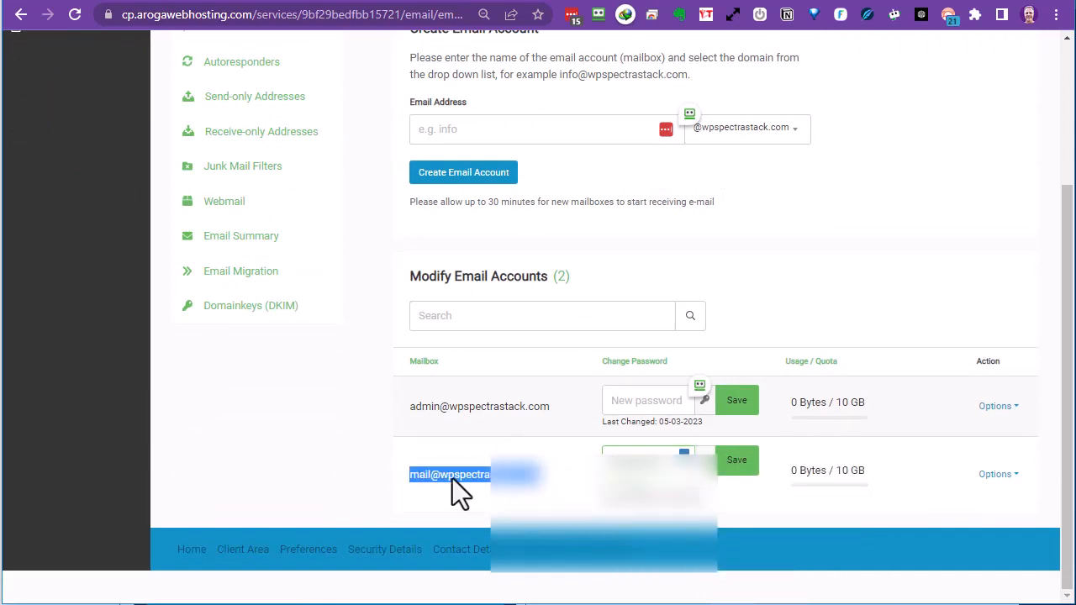
pyautogui.rightClick(452, 478)
pyautogui.click(730, 481)
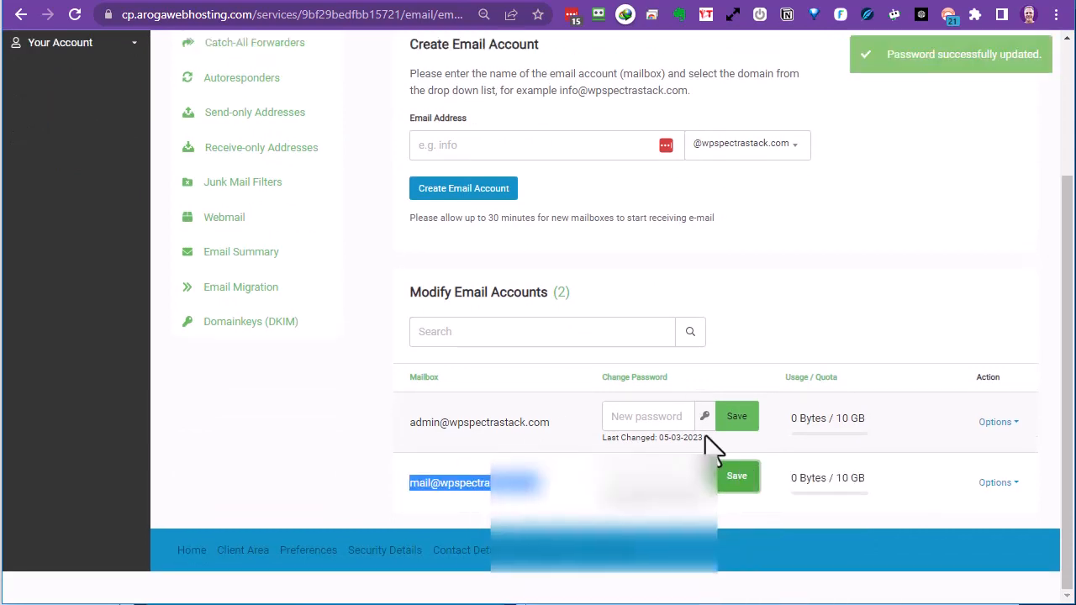
pyautogui.scroll(2, 239, 152)
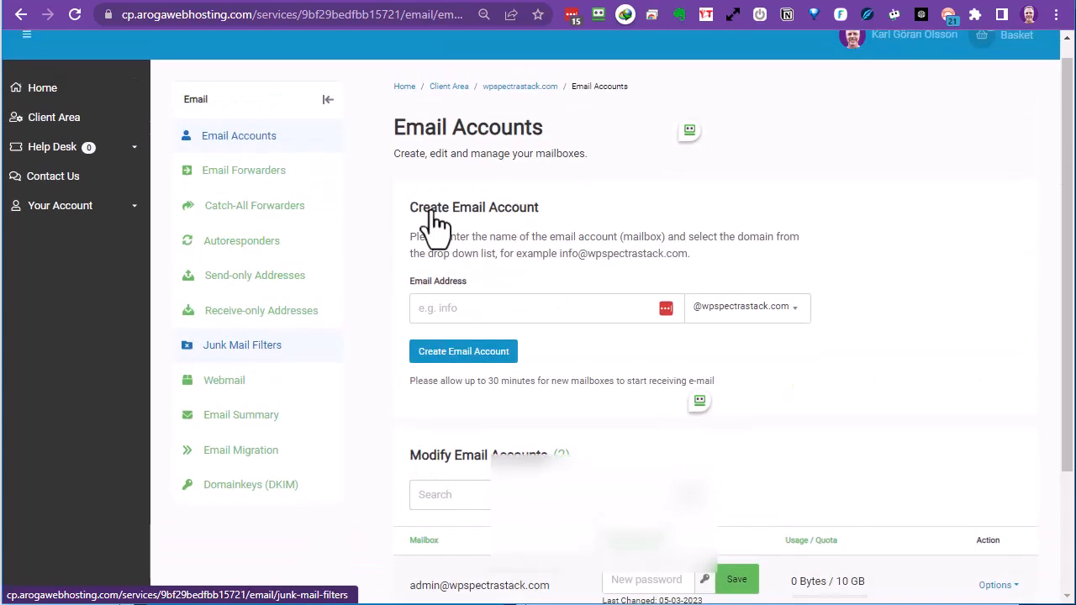
# Add a forwarder from a wpspectrastack.com address to the owner's external Gmail address.
pyautogui.click(233, 179)
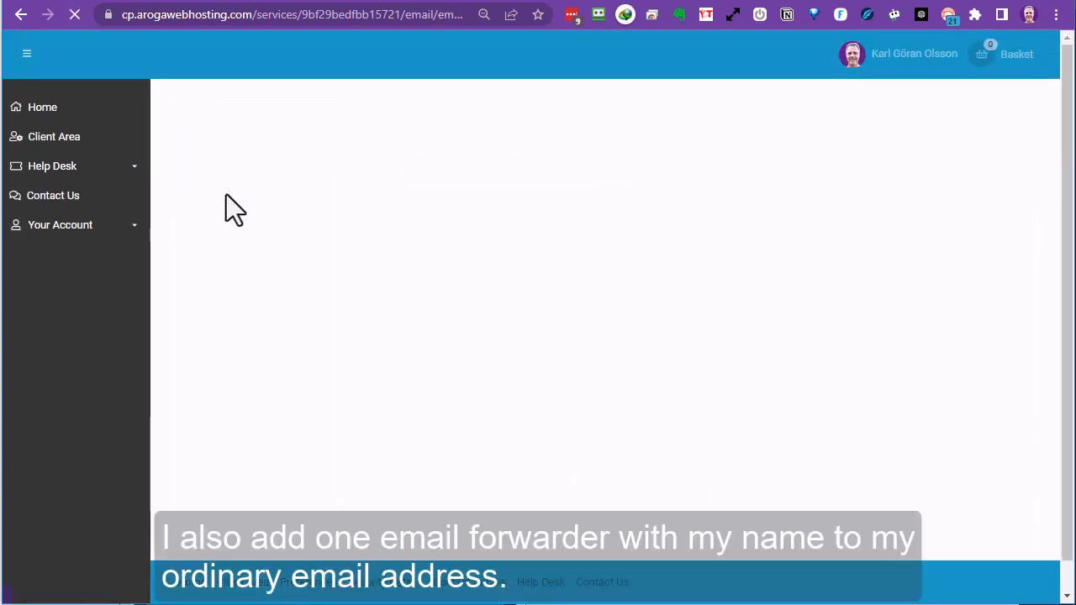
pyautogui.click(552, 337)
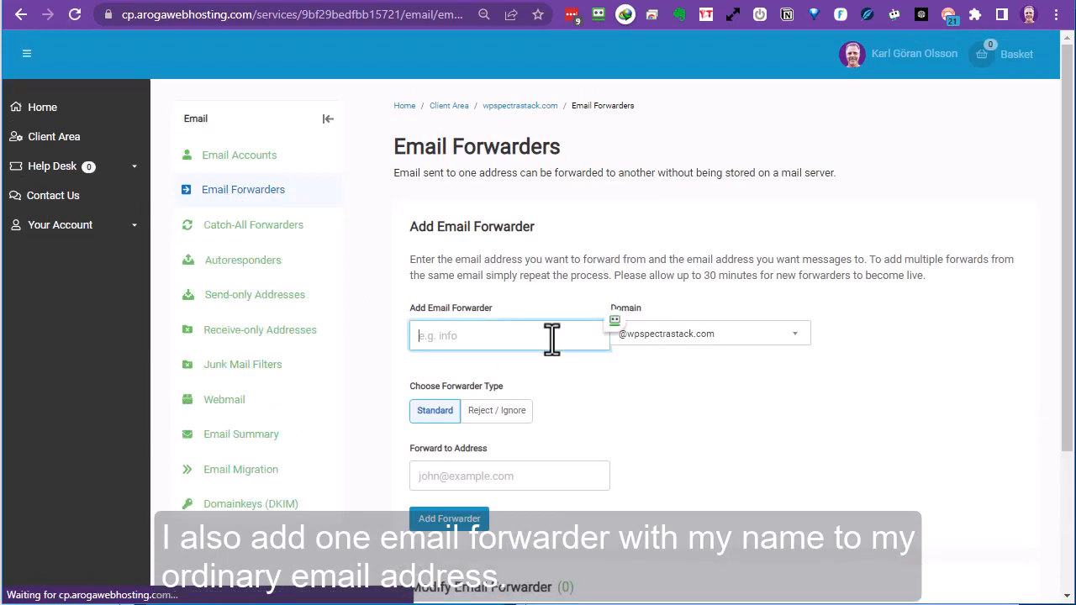
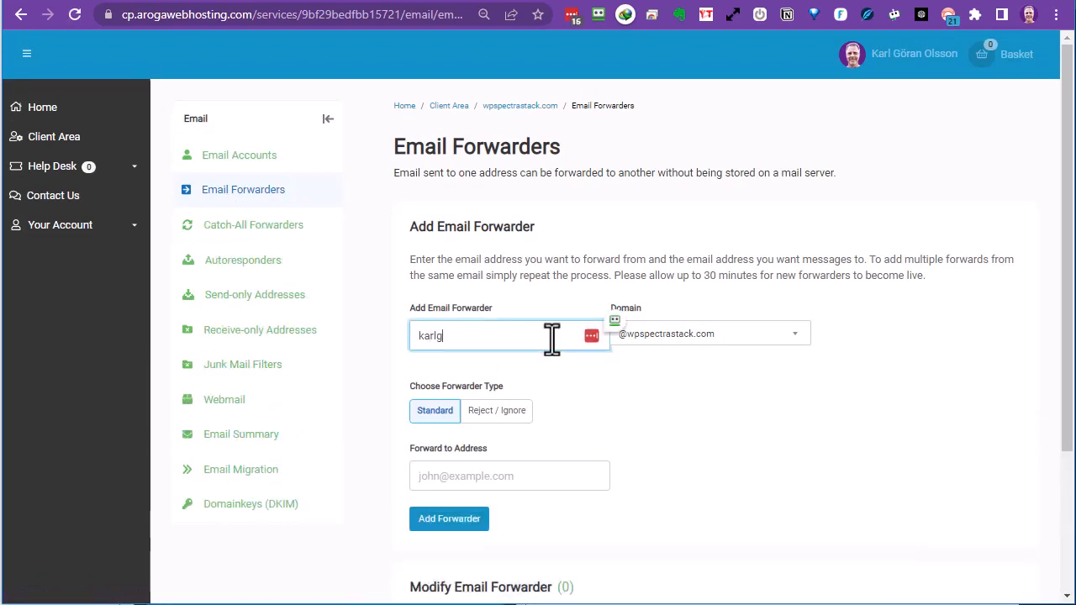
pyautogui.click(465, 477)
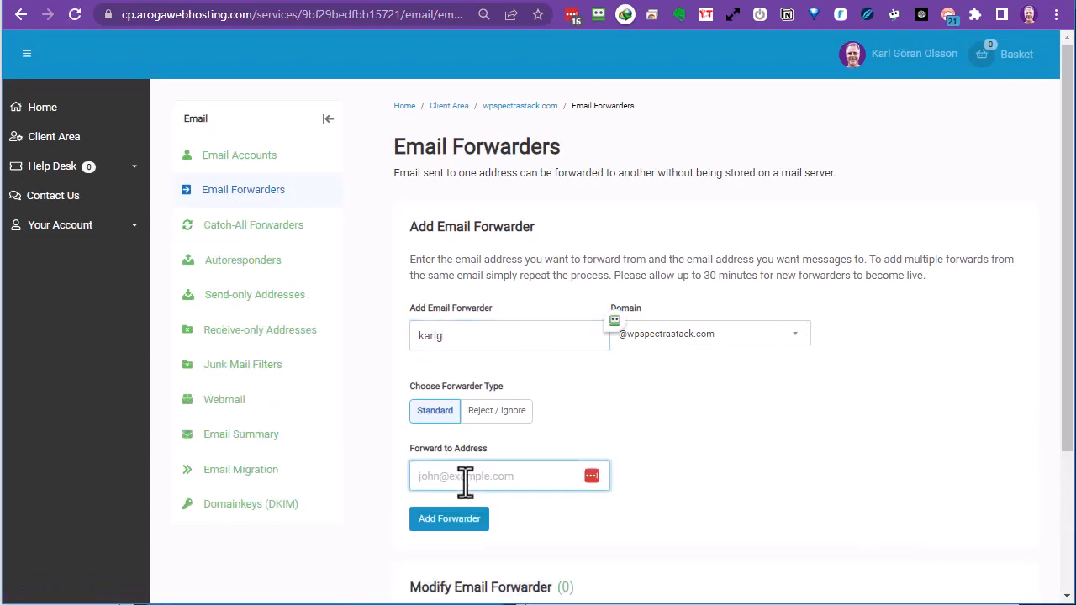
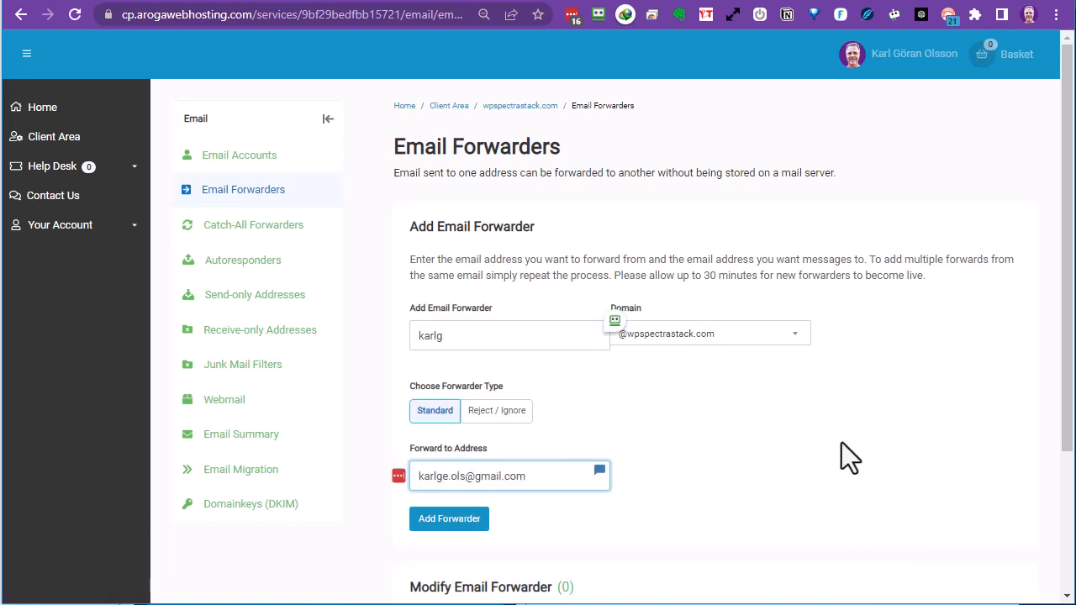
pyautogui.click(452, 522)
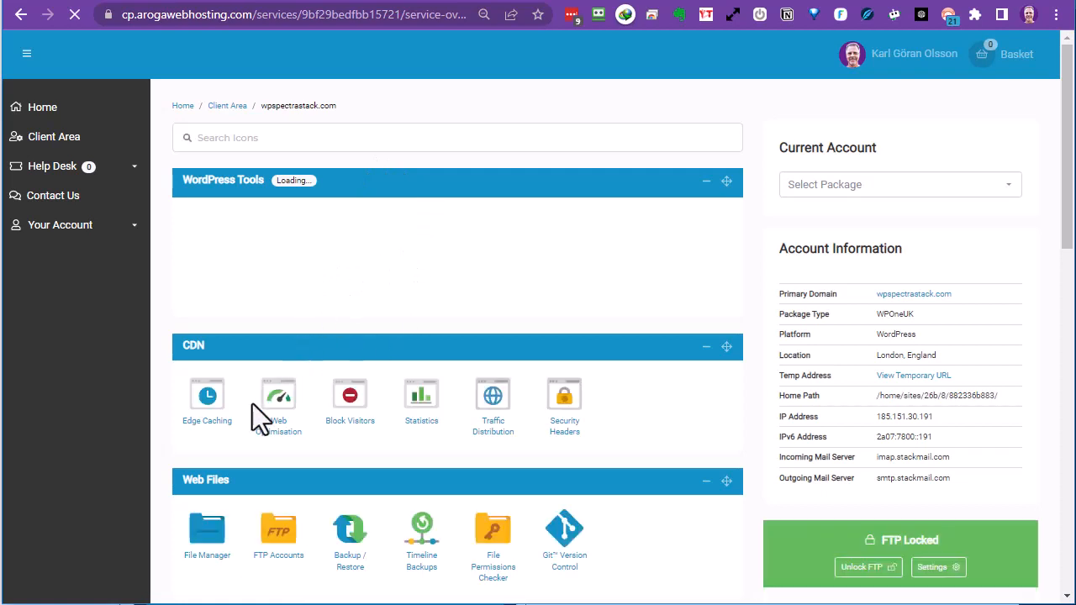
# Switch off Global Edge Caching in the CDN Edge Caching settings.
pyautogui.click(201, 413)
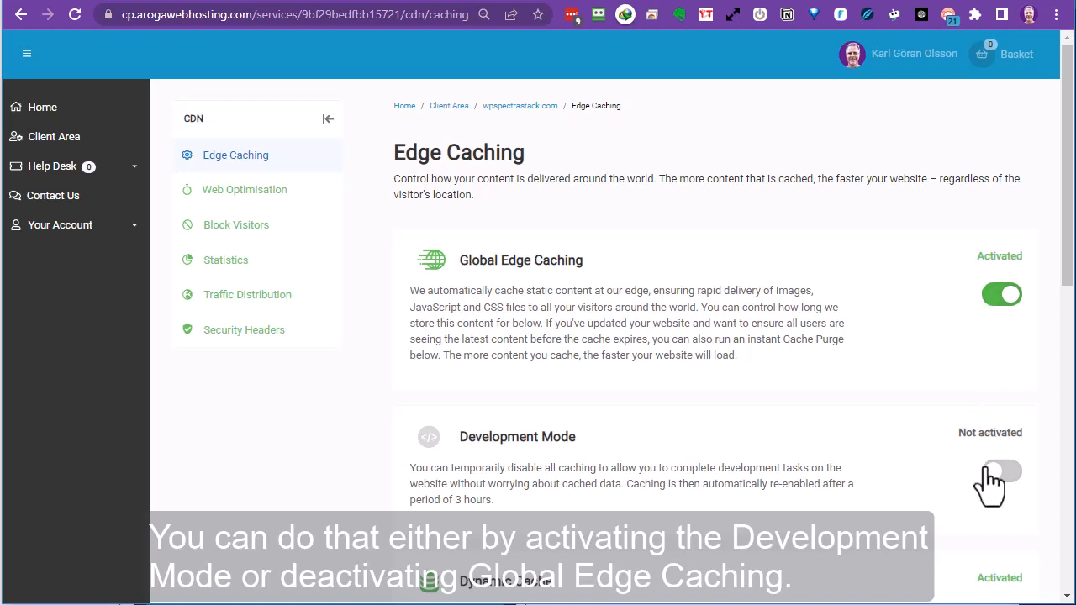
pyautogui.click(996, 303)
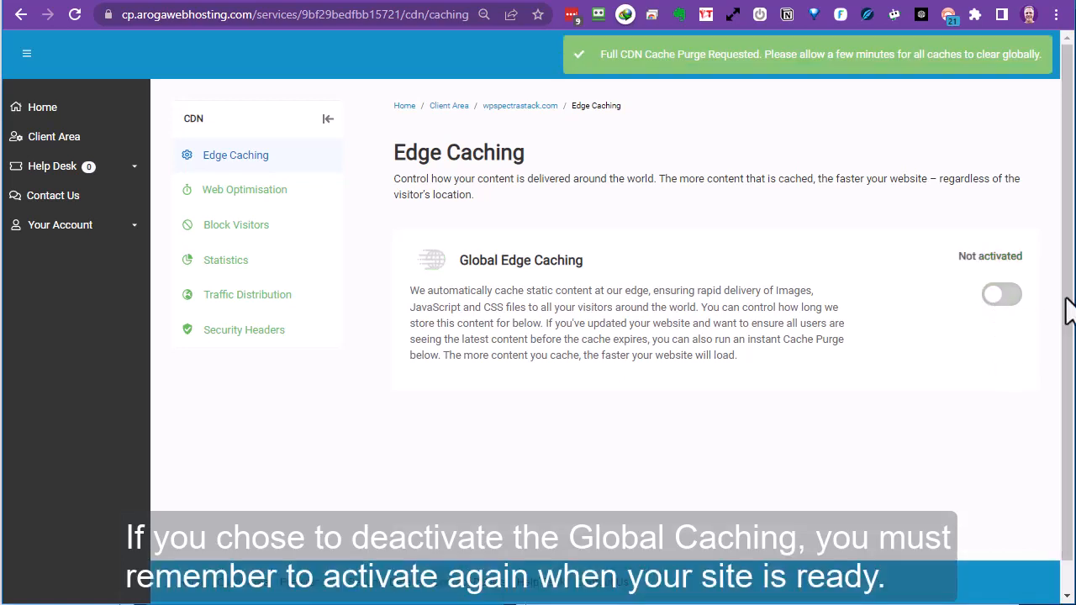
pyautogui.scroll(-1, 997, 84)
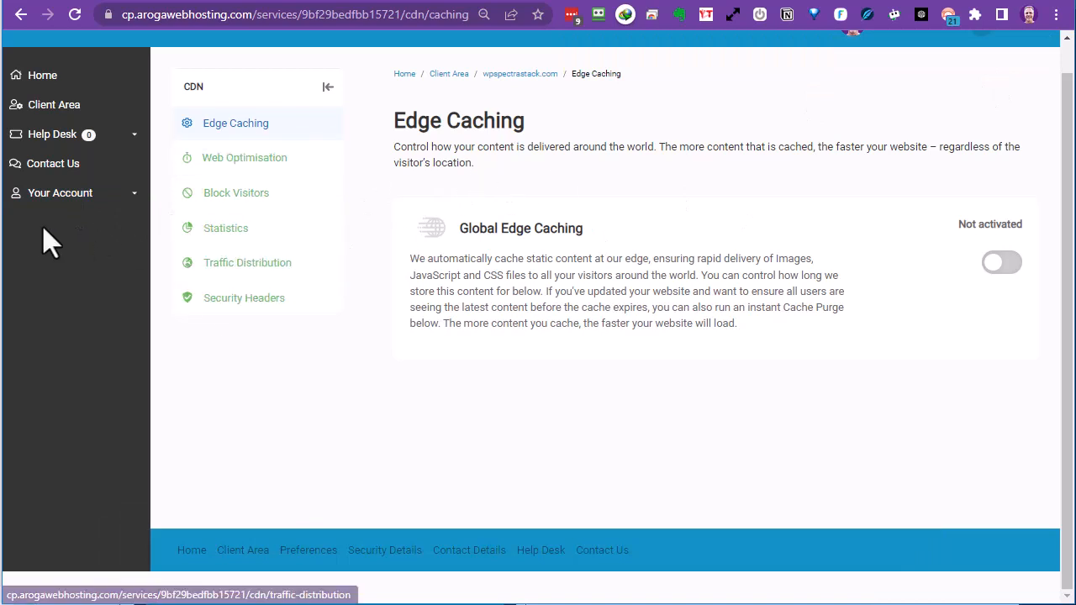
pyautogui.scroll(1, 511, 95)
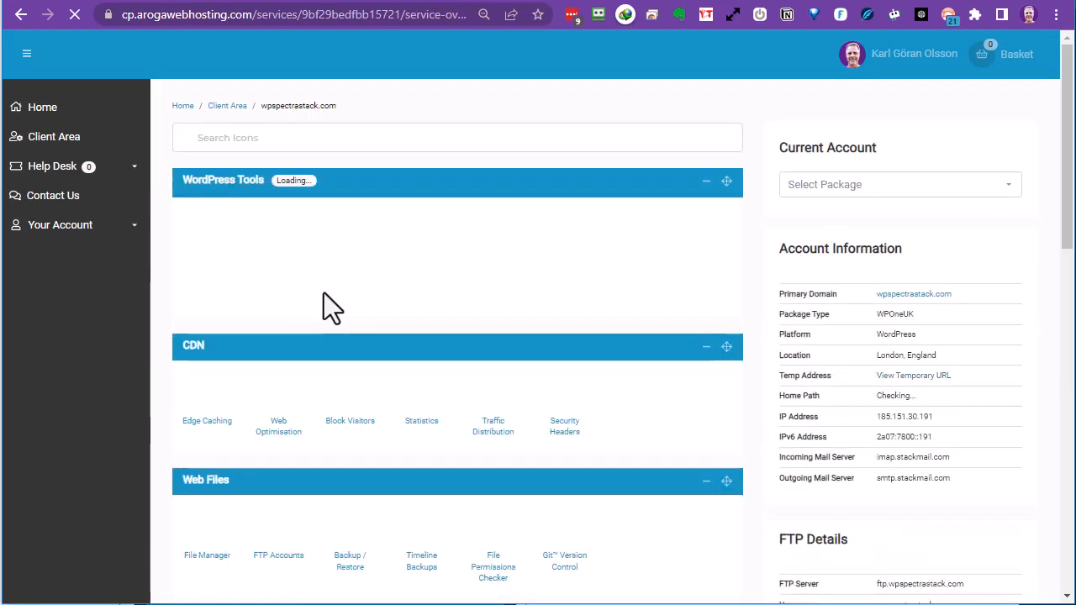
# Activate the free wildcard SSL, enable Force HTTPS, and return to the wpspectrastack.com overview.
pyautogui.scroll(-1, 442, 312)
pyautogui.scroll(-9, 444, 312)
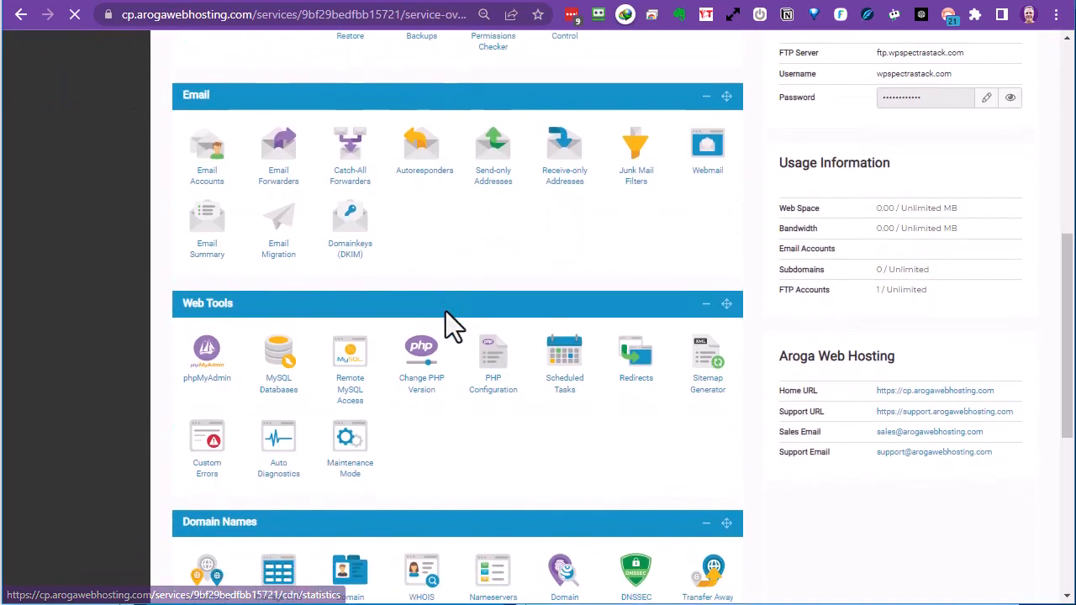
pyautogui.scroll(-3, 444, 324)
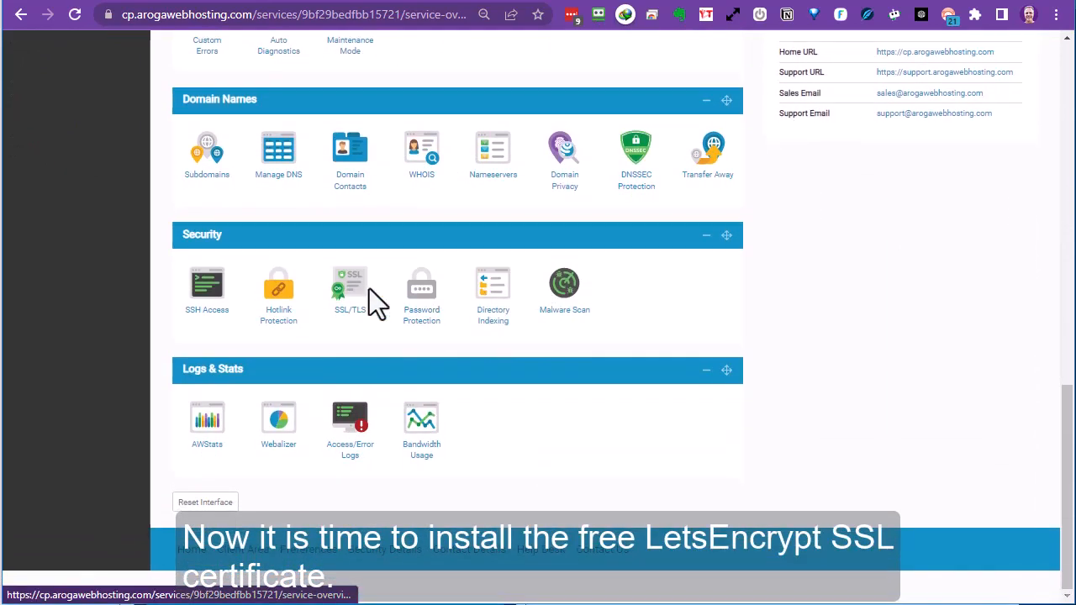
pyautogui.click(353, 290)
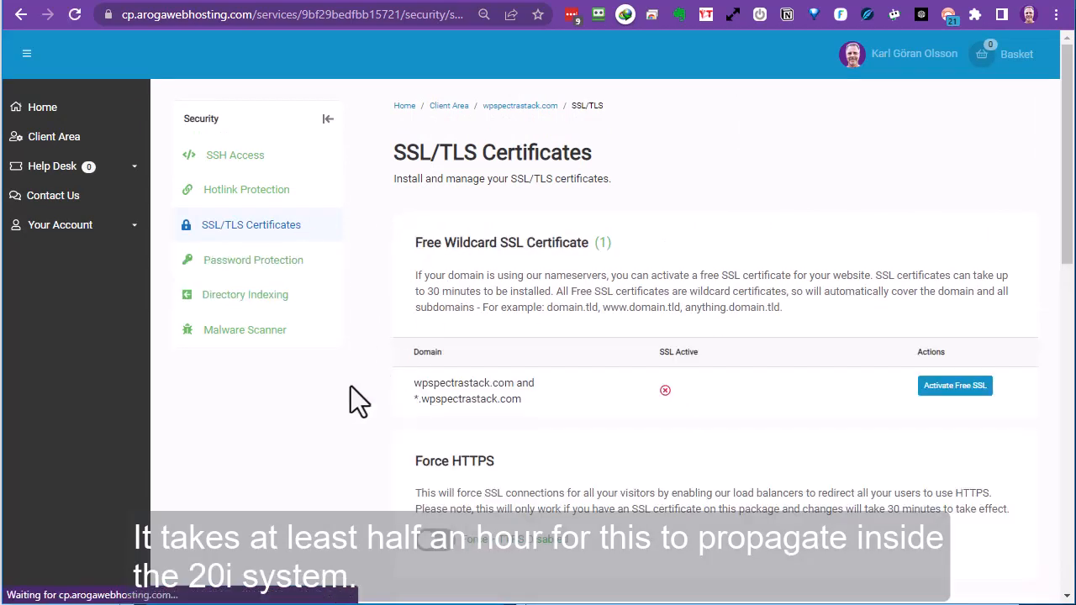
pyautogui.click(943, 388)
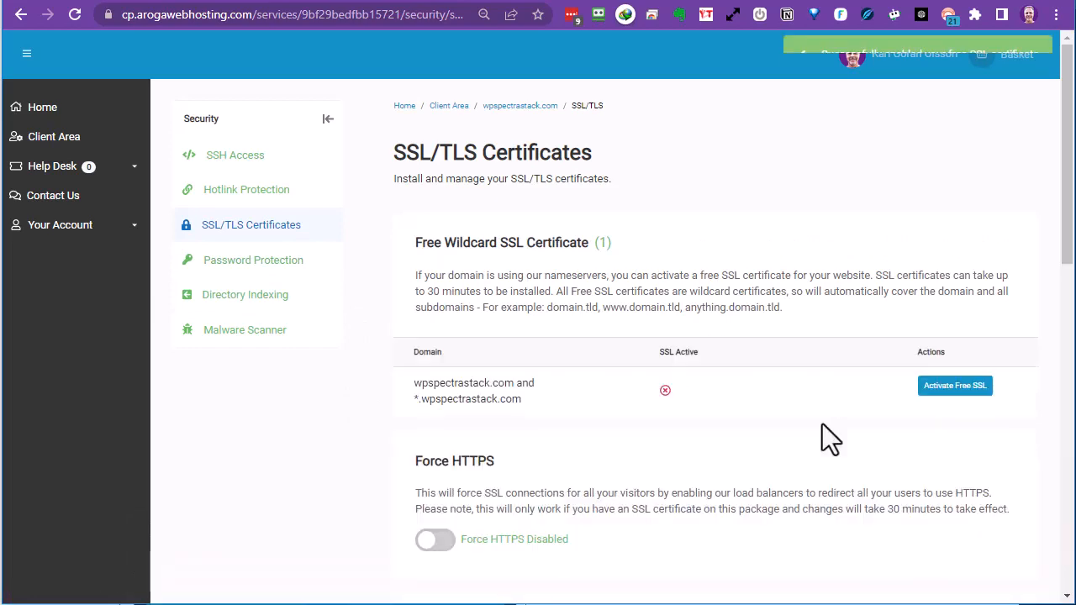
pyautogui.scroll(-2, 595, 358)
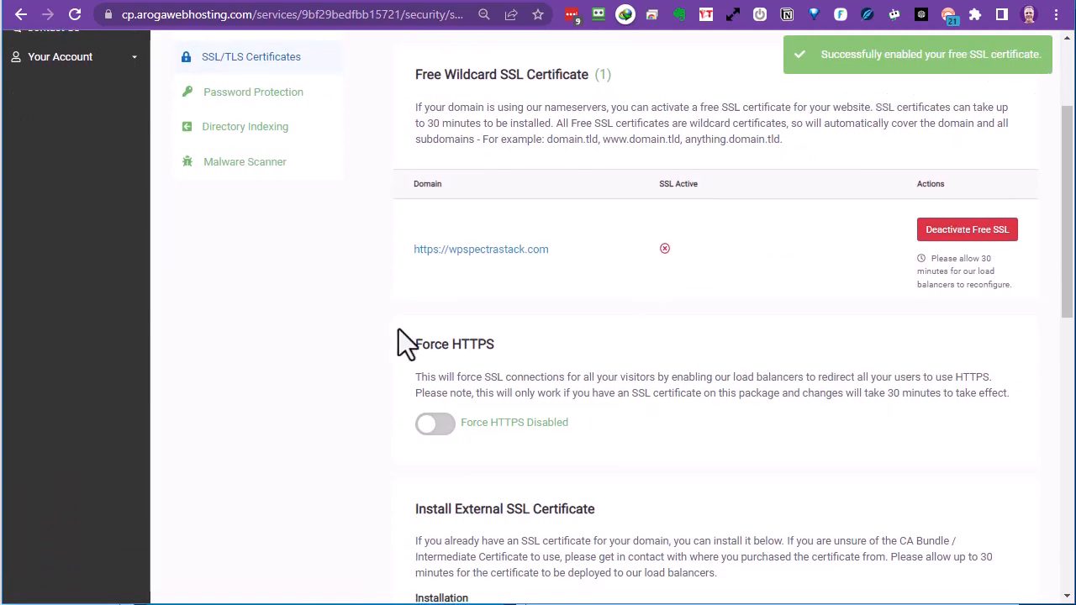
pyautogui.click(437, 425)
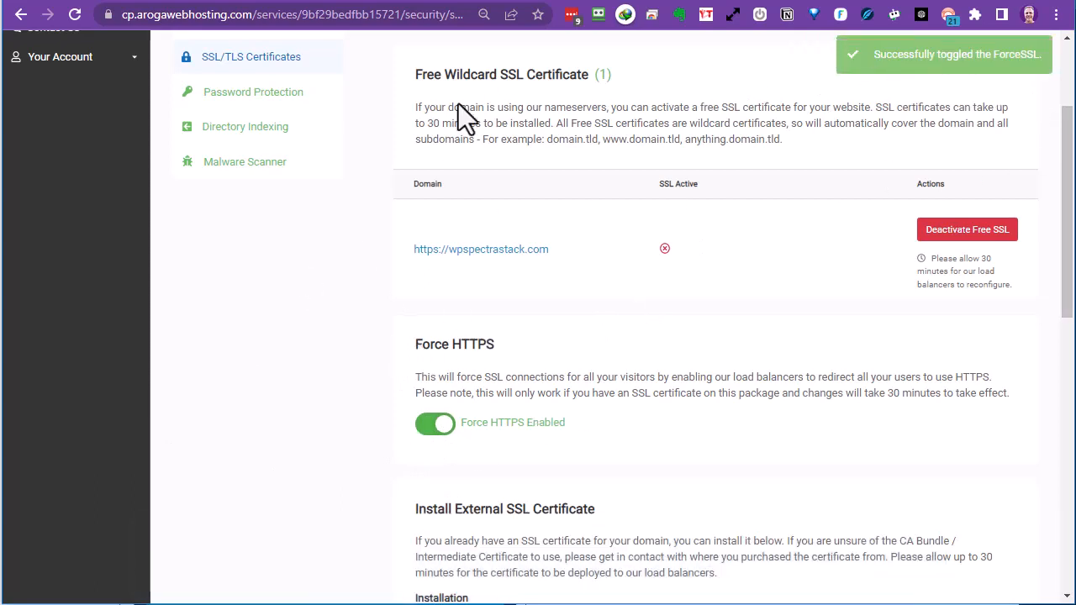
pyautogui.scroll(3, 458, 104)
pyautogui.click(511, 107)
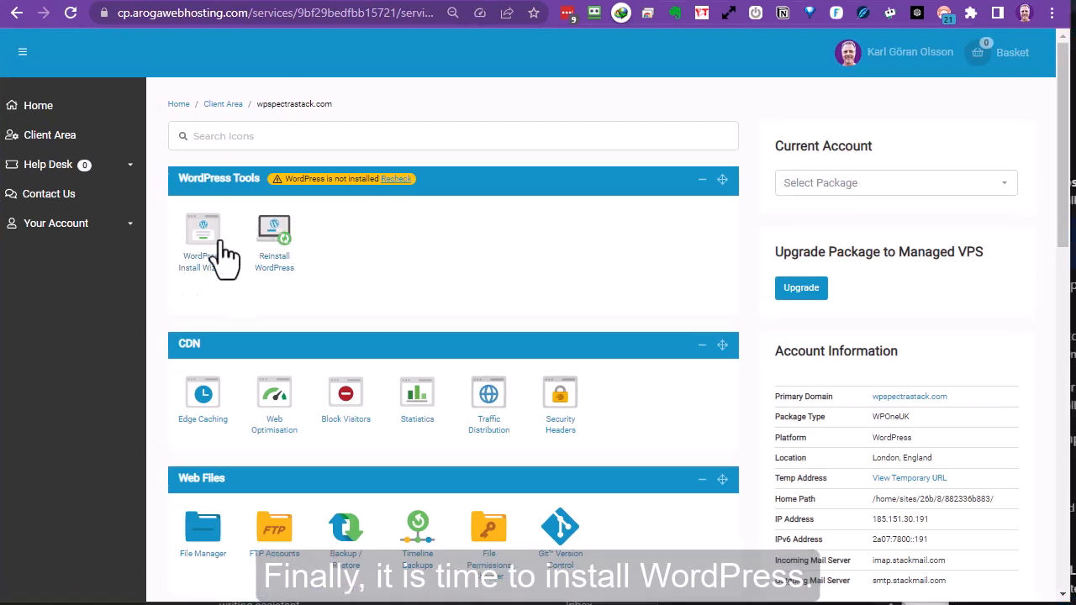
# Launch the WordPress install wizard and continue with English (United States) as the language.
pyautogui.click(203, 244)
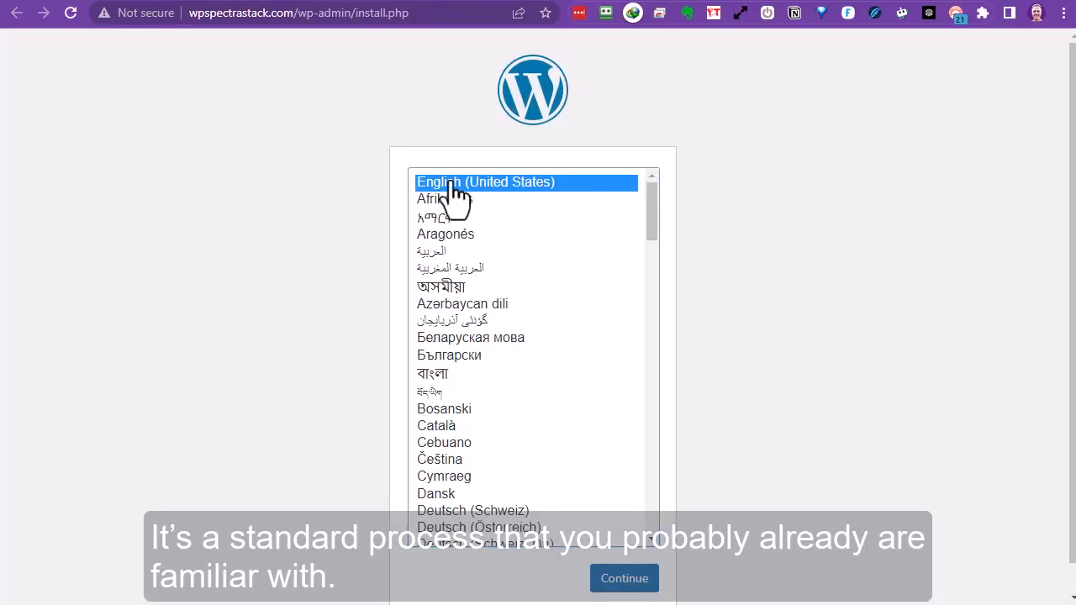
pyautogui.click(621, 579)
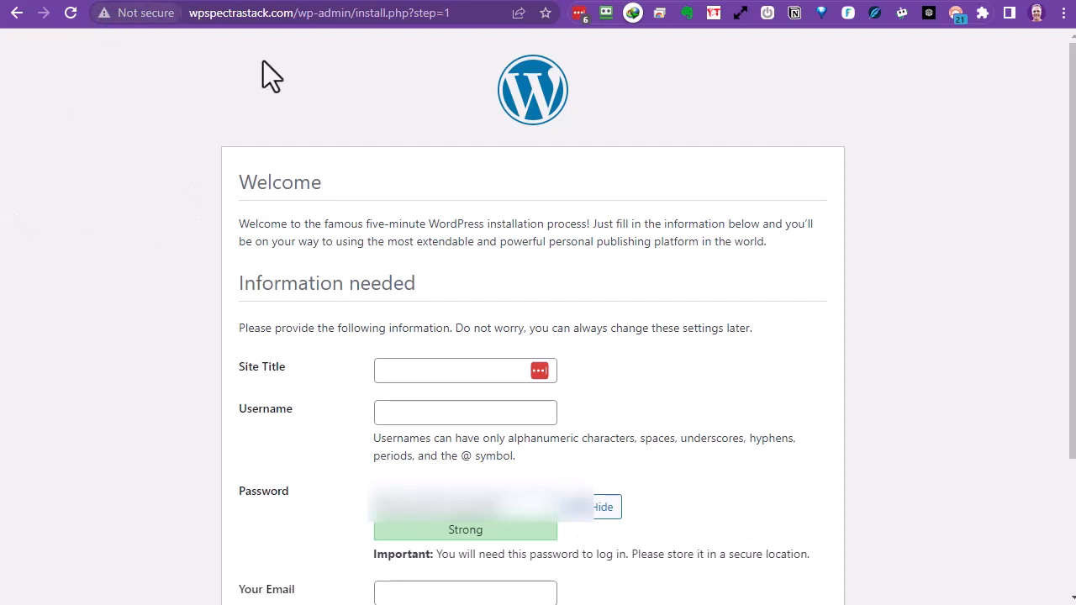
# Copy the generated password and set the site title to 'WP Spectra Stack'.
pyautogui.moveTo(508, 501); pyautogui.dragTo(380, 529)
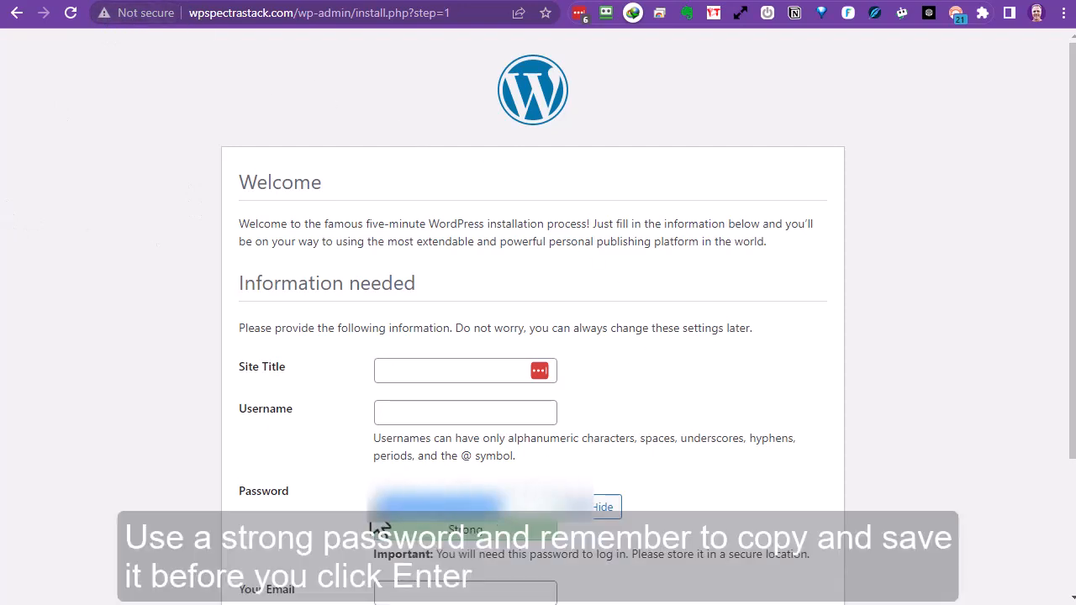
pyautogui.click(425, 370)
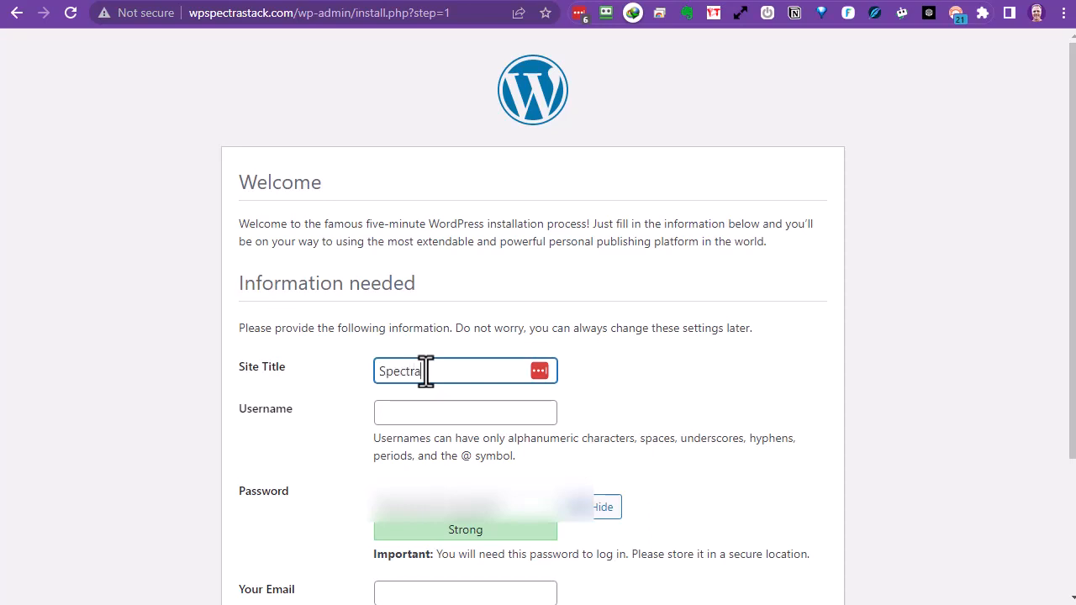
pyautogui.click(381, 380)
pyautogui.write('WP')
pyautogui.click(493, 378)
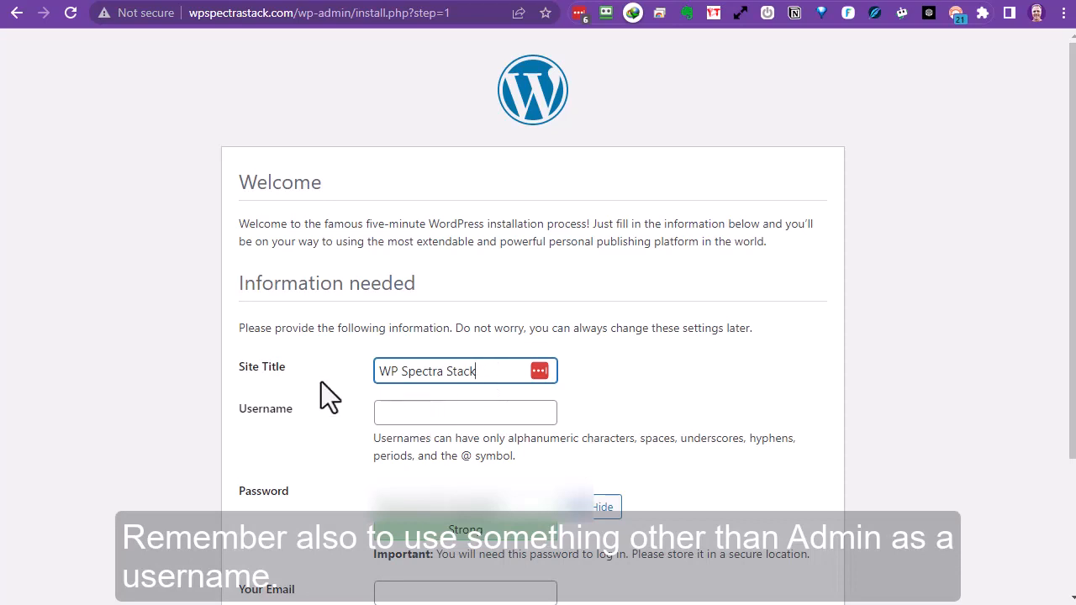
# Enter a custom admin username and leave search engine indexing allowed.
pyautogui.click(419, 406)
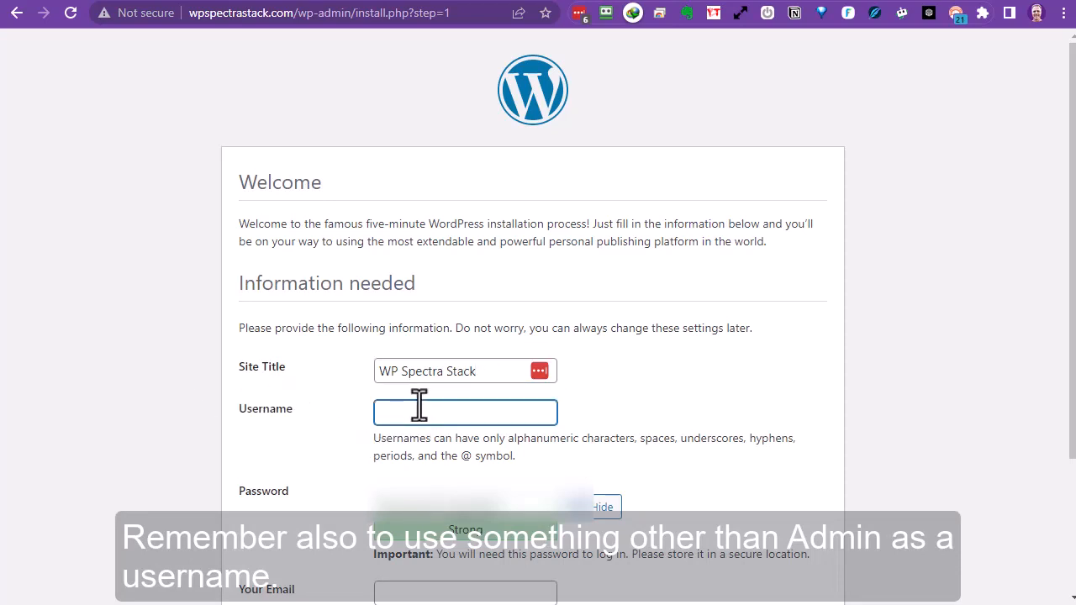
pyautogui.write('spectraadmin')
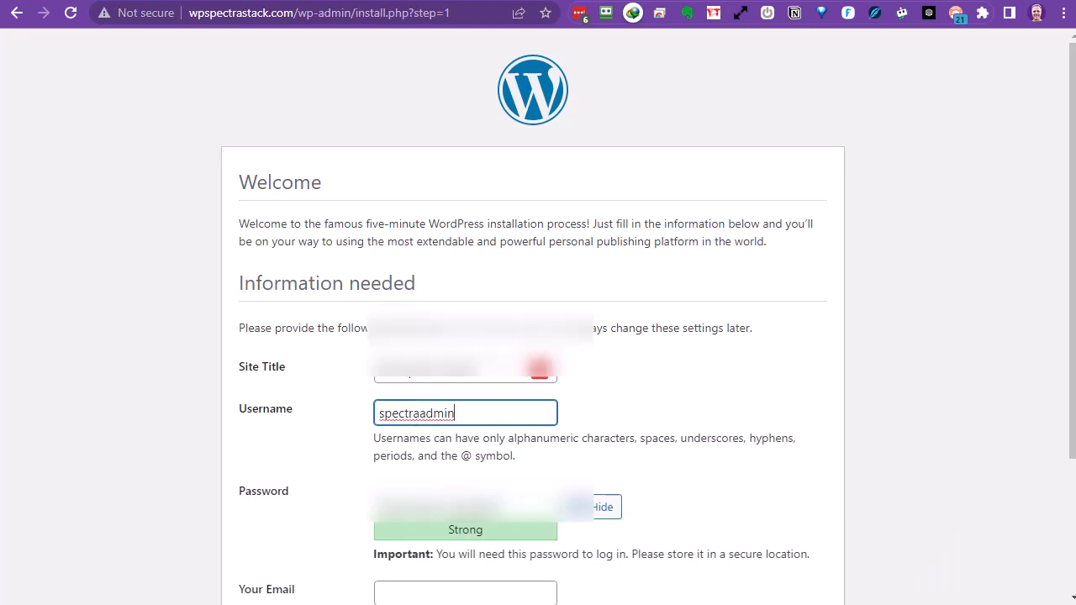
pyautogui.scroll(-2, 708, 458)
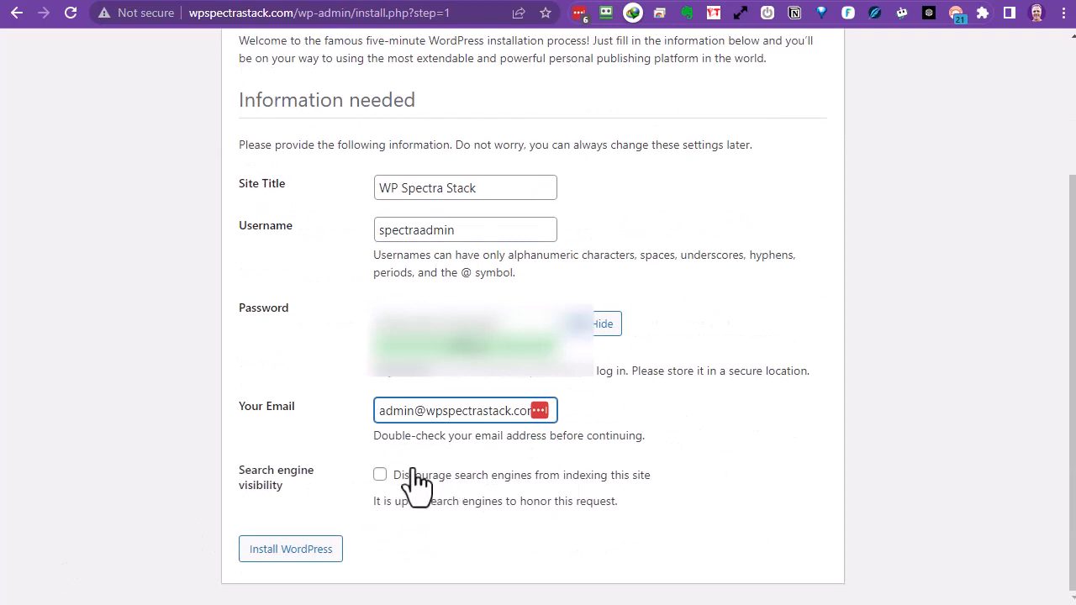
pyautogui.press('Tab')
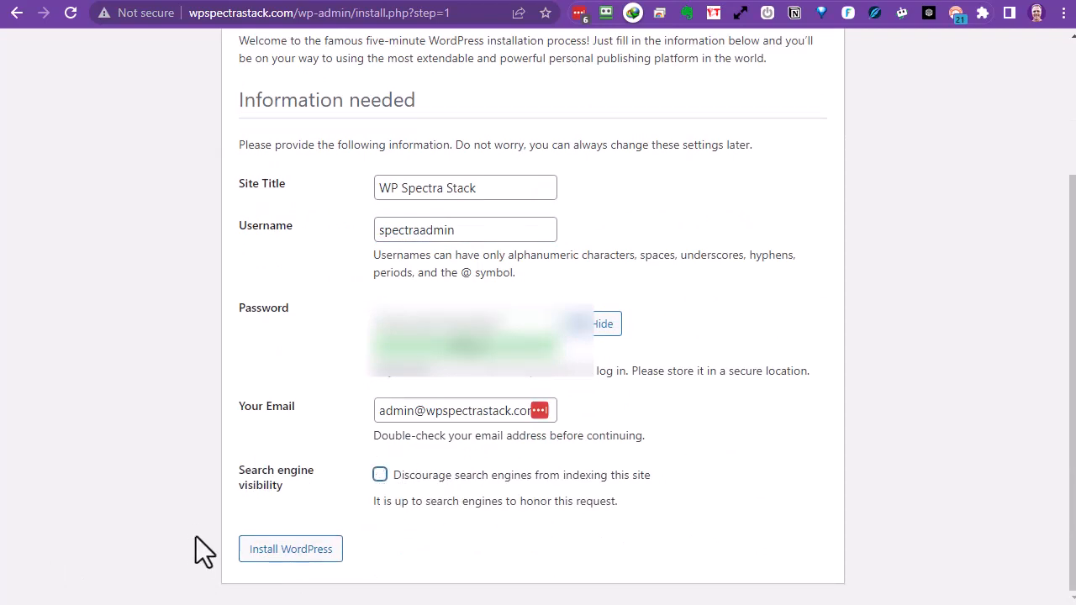
# Install WordPress, save the new admin login in the password manager, and sign in with it.
pyautogui.click(280, 555)
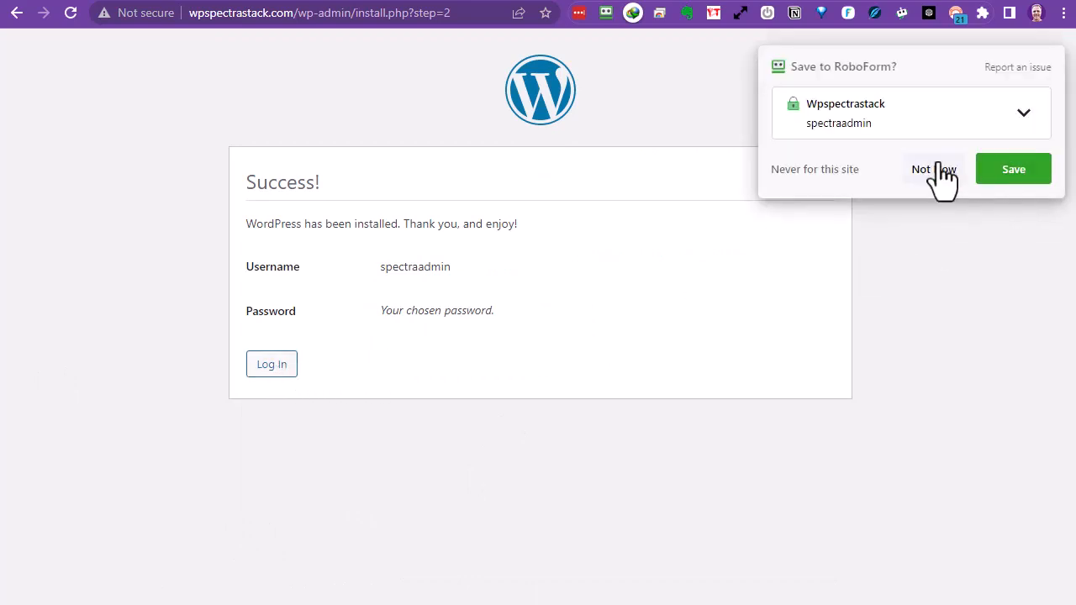
pyautogui.click(1033, 187)
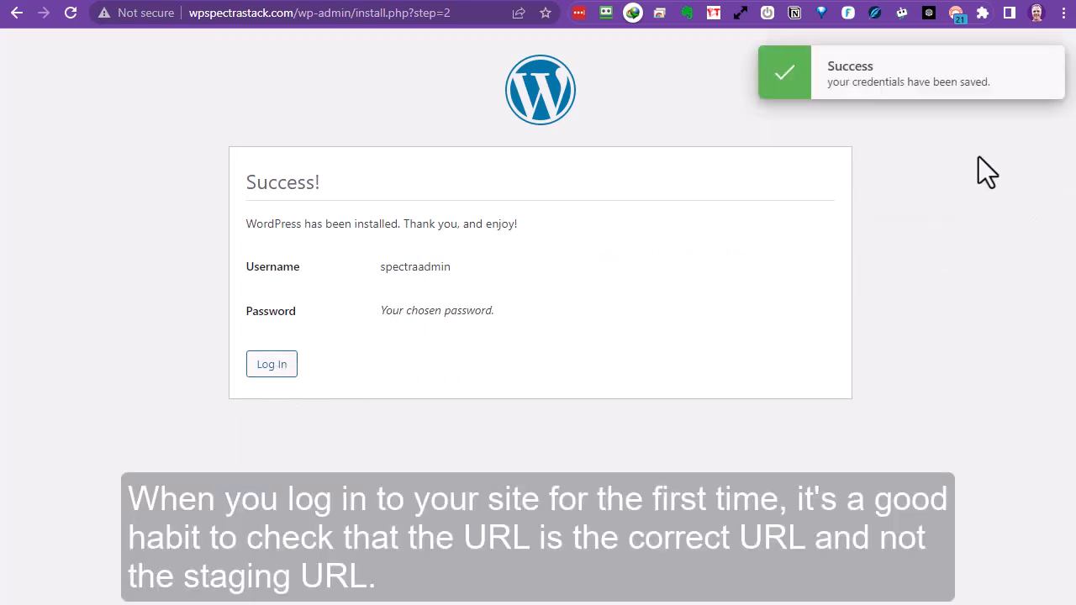
pyautogui.click(259, 364)
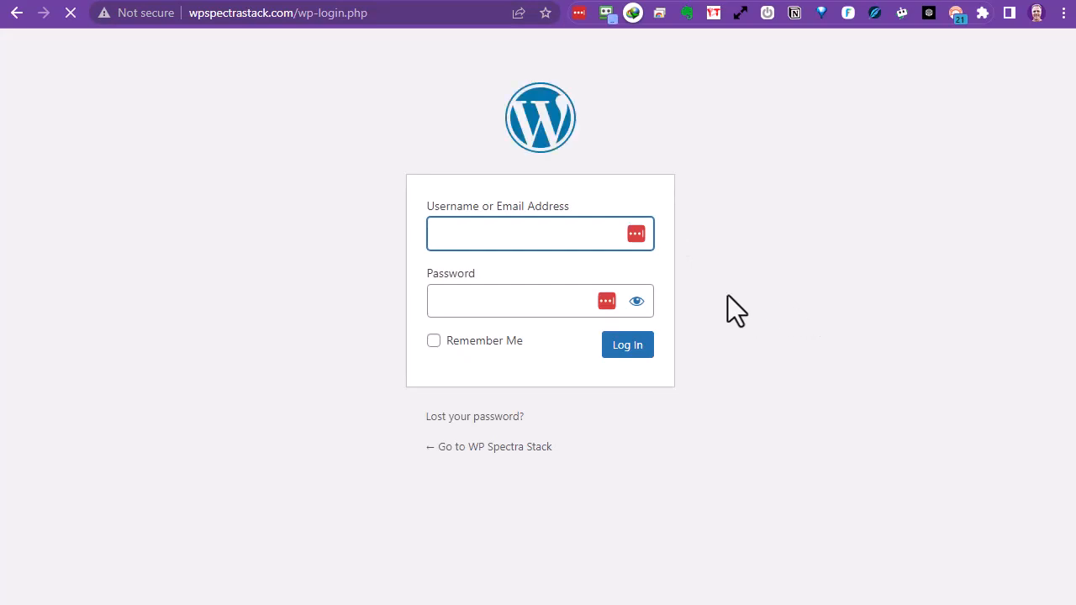
pyautogui.click(659, 216)
pyautogui.click(709, 220)
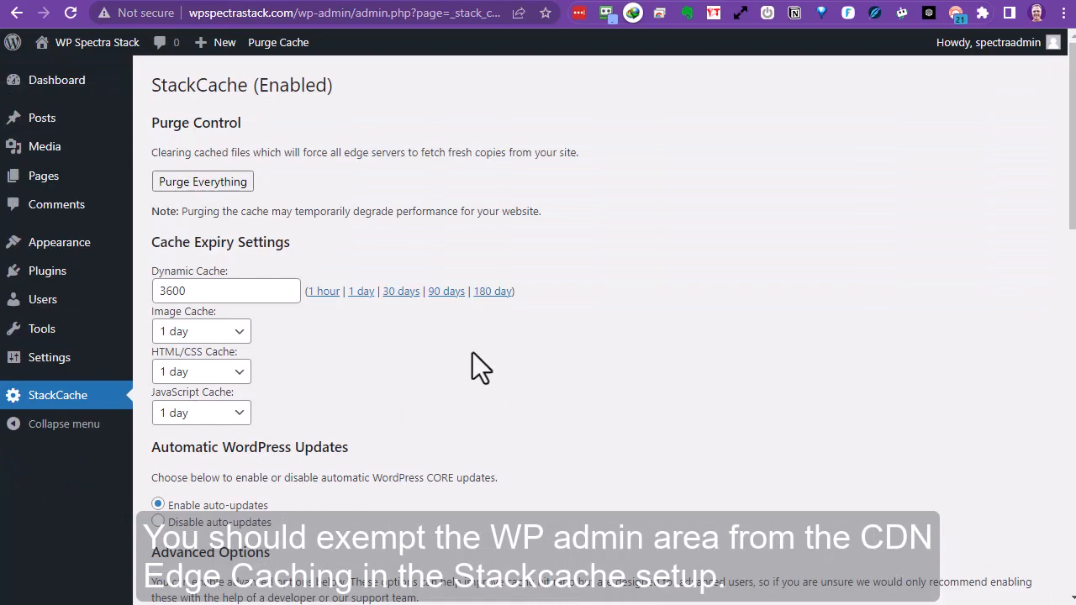
# Copy the ^/wp-admin/ example into a new StackCache exclusion entry and save the settings.
pyautogui.scroll(-4, 462, 358)
pyautogui.scroll(-10, 454, 352)
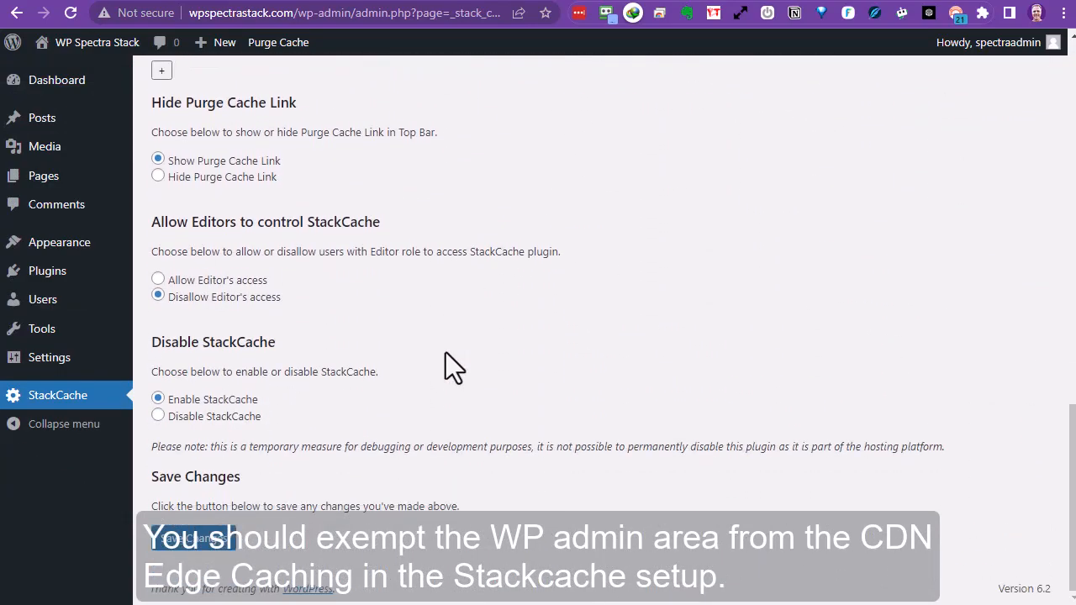
pyautogui.scroll(3, 446, 353)
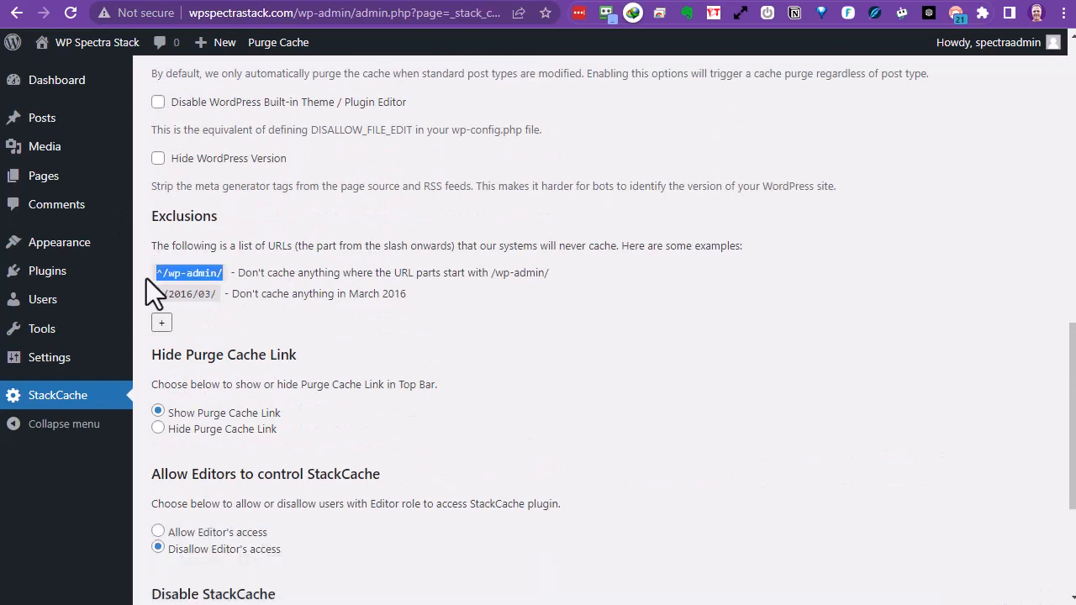
pyautogui.rightClick(164, 272)
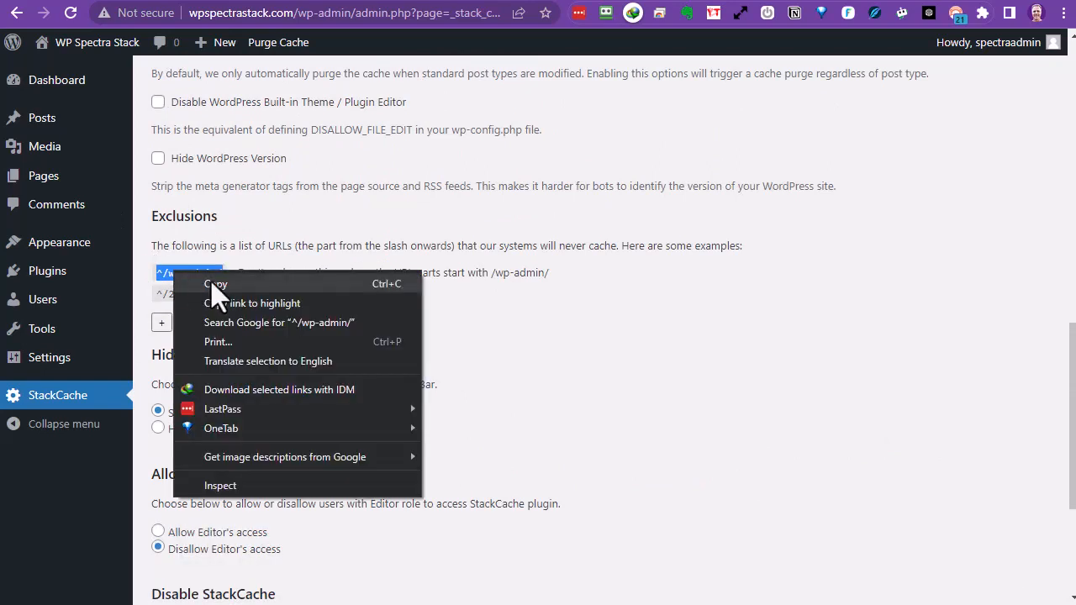
pyautogui.click(211, 282)
pyautogui.click(162, 324)
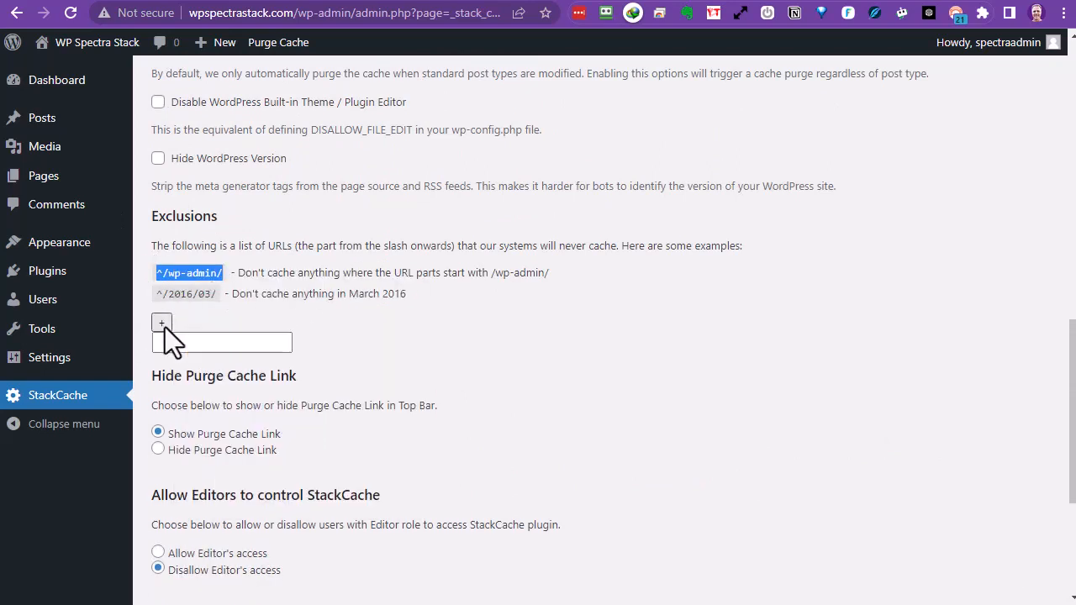
pyautogui.click(168, 340)
pyautogui.rightClick(177, 338)
pyautogui.click(221, 466)
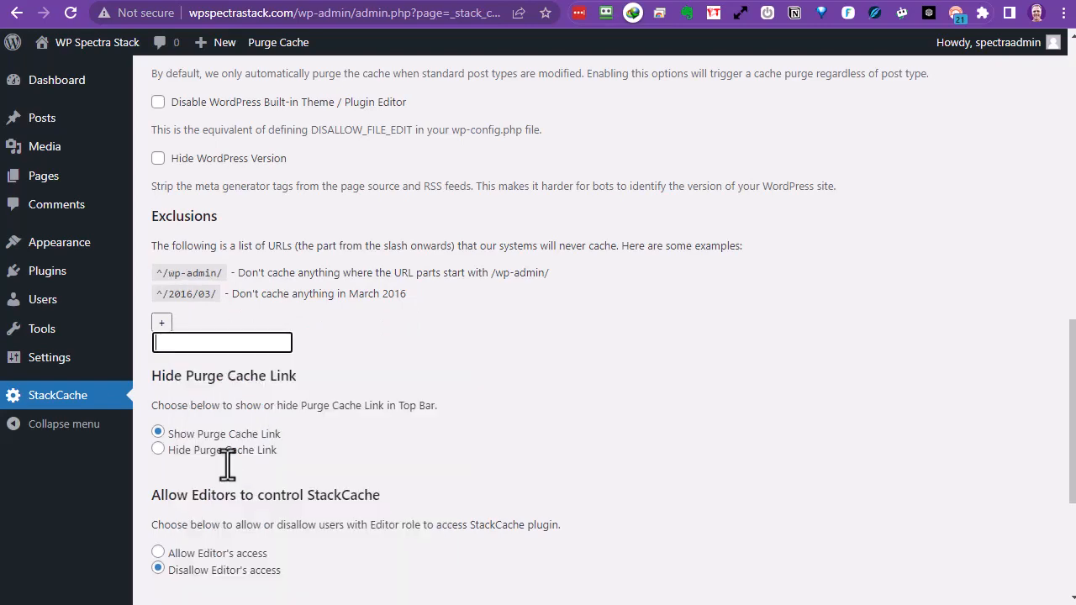
pyautogui.scroll(-3, 455, 381)
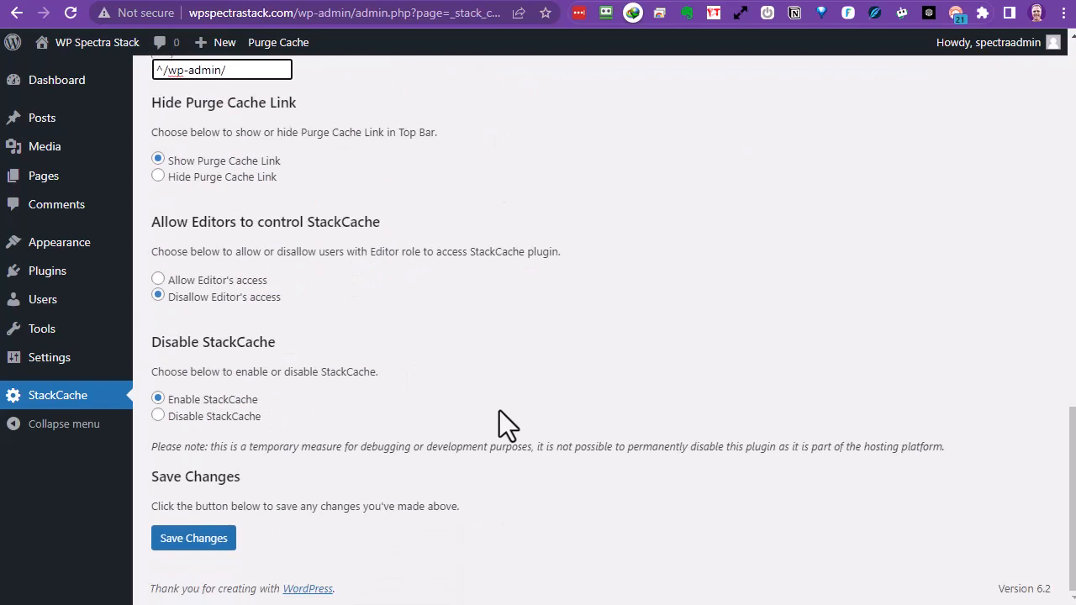
pyautogui.click(175, 545)
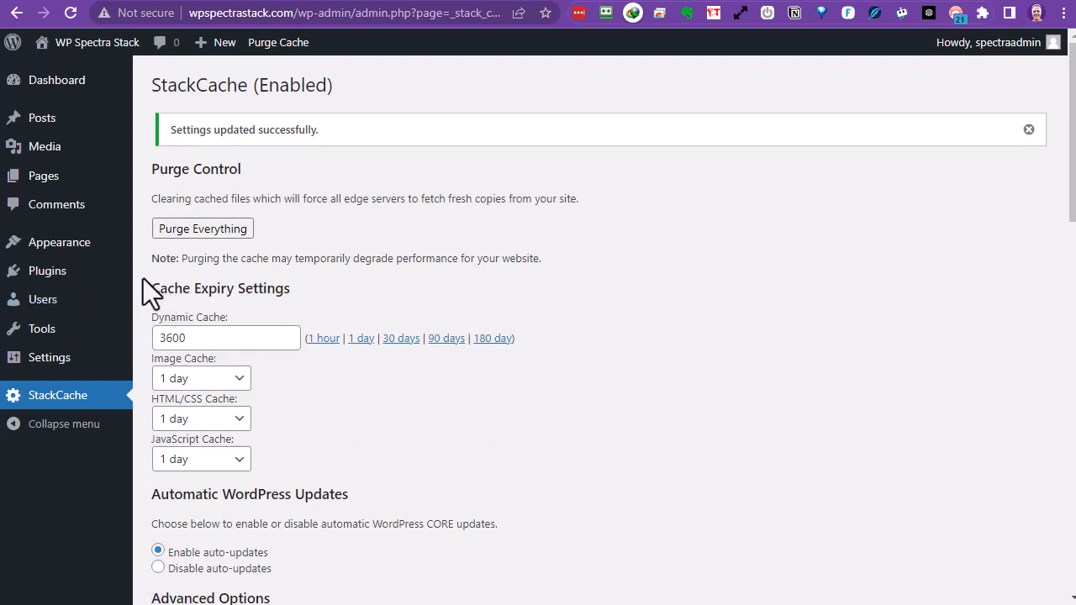
pyautogui.moveTo(36, 250)
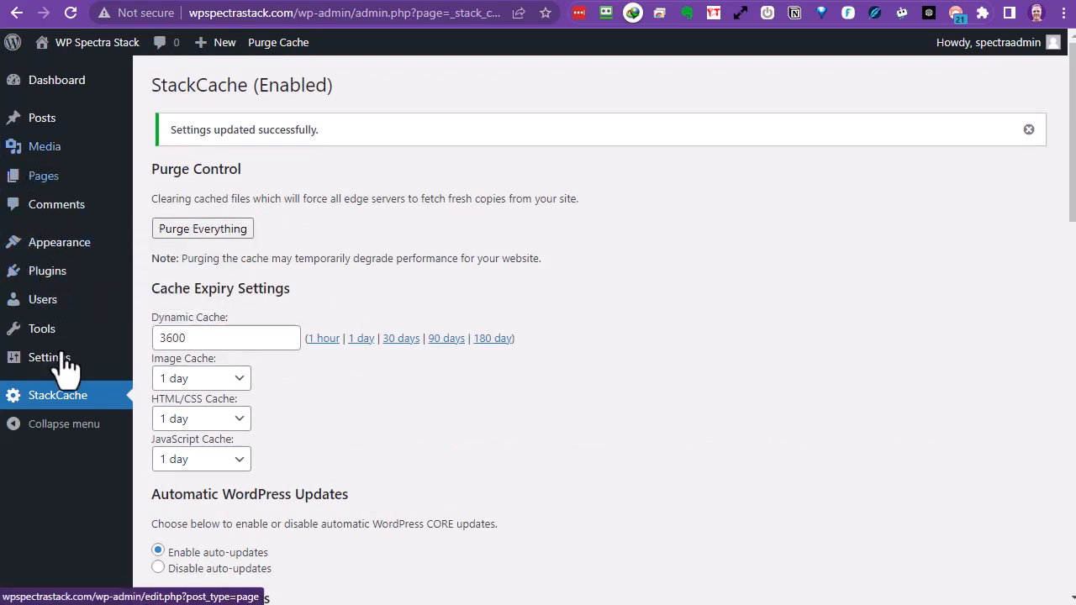
pyautogui.moveTo(50, 360)
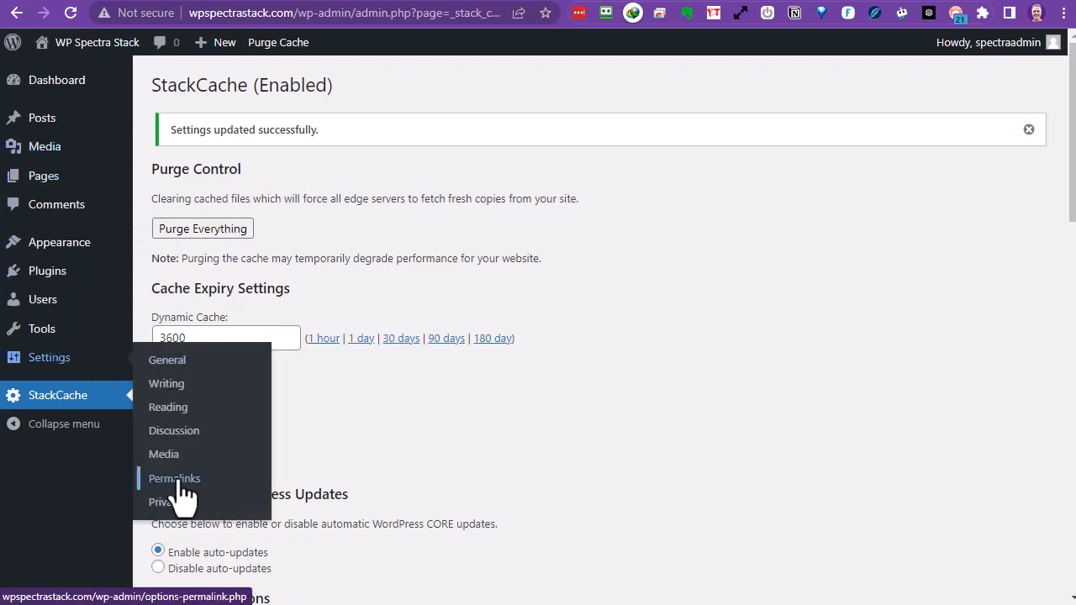
pyautogui.click(162, 363)
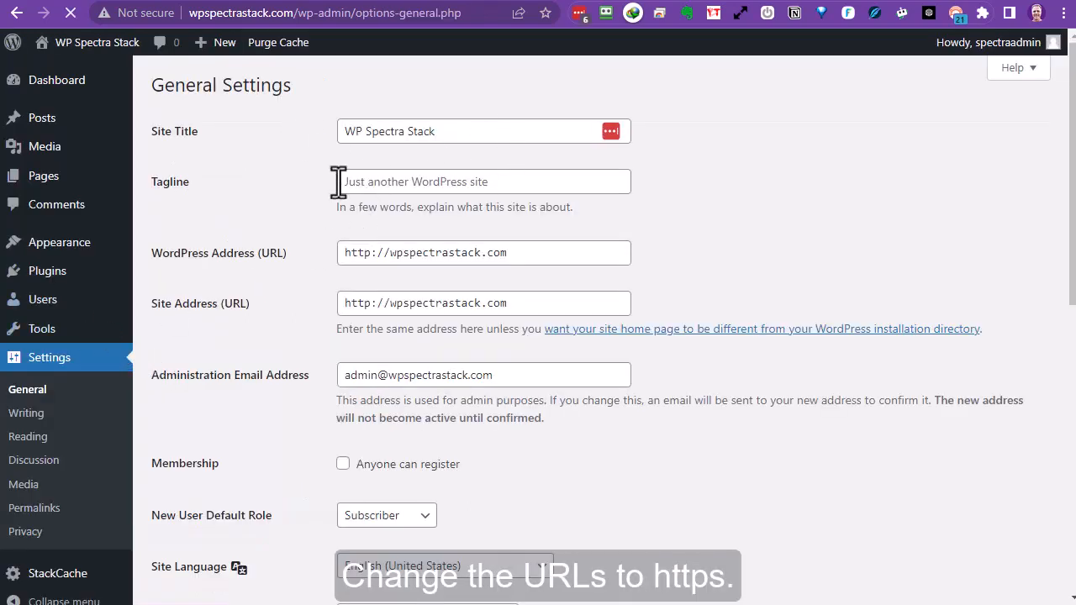
pyautogui.click(508, 181)
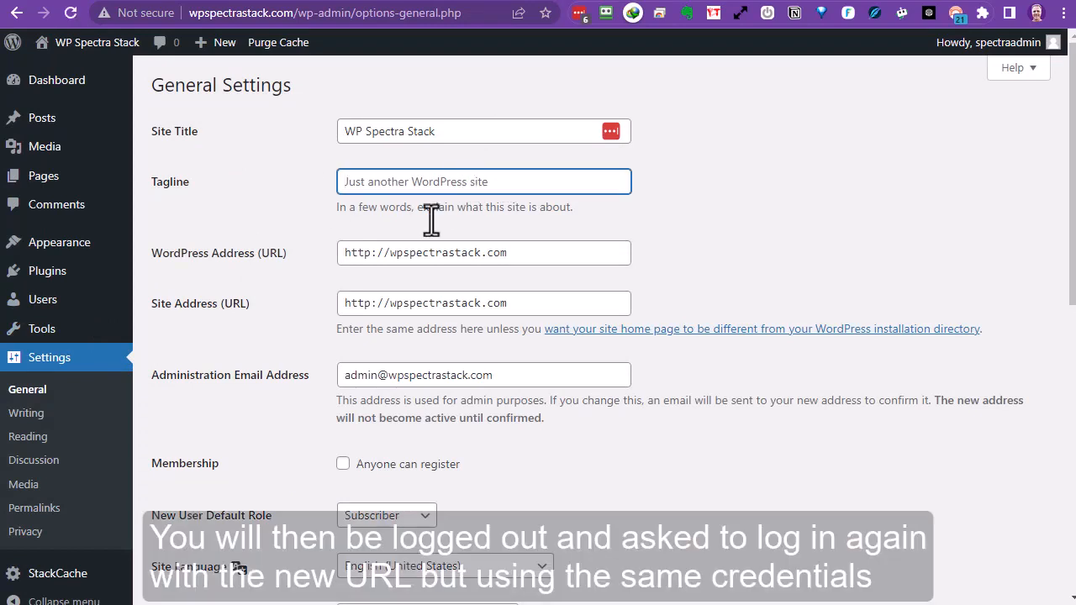
pyautogui.click(370, 254)
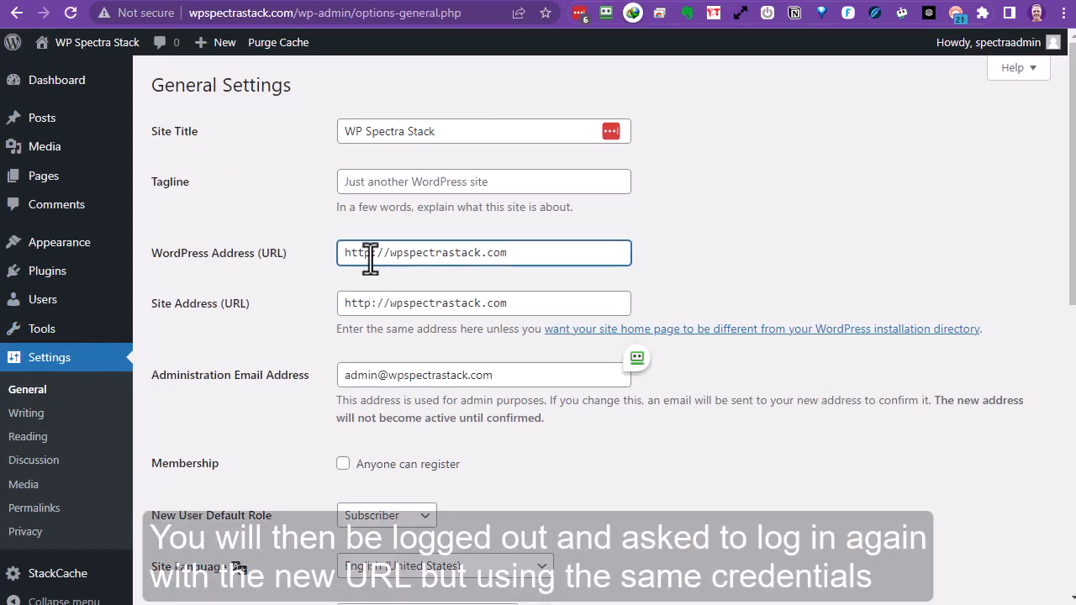
pyautogui.write('s')
pyautogui.click(367, 305)
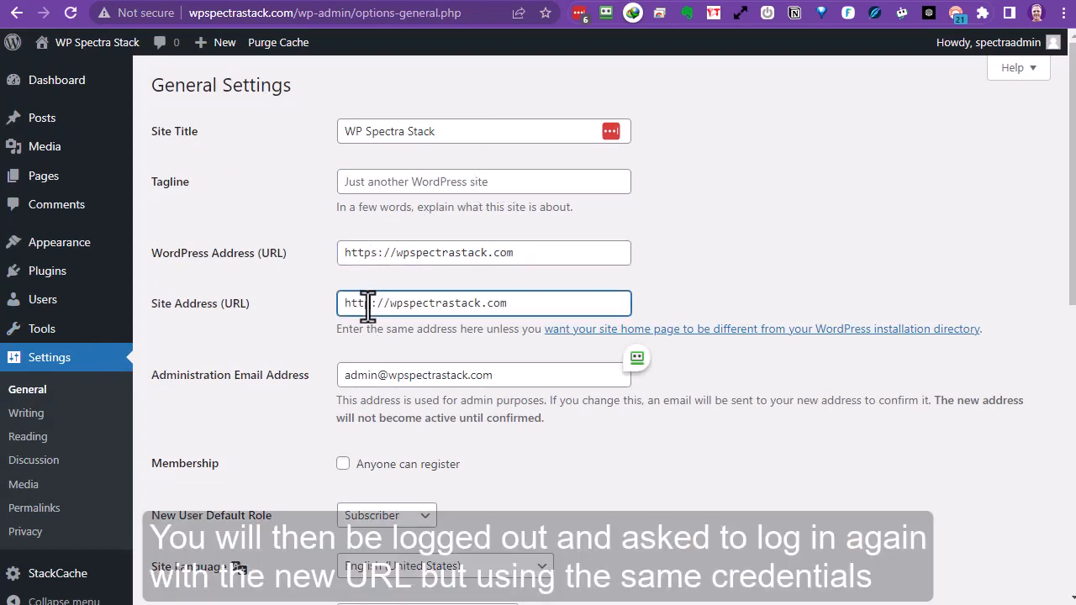
pyautogui.write('s')
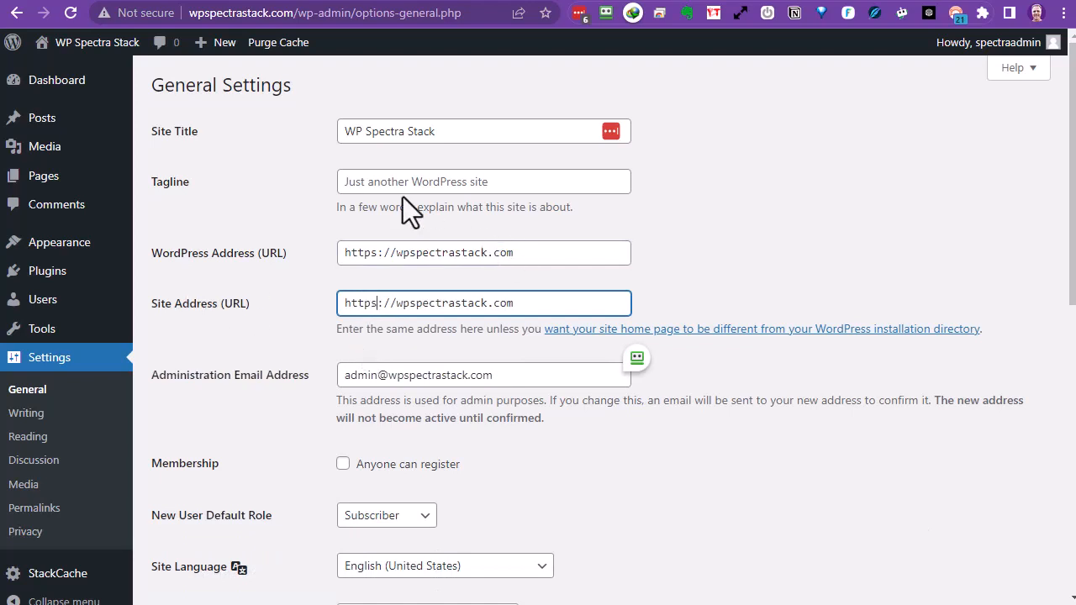
# Replace the site tagline with 'Another WP Stack Site'.
pyautogui.click(374, 183)
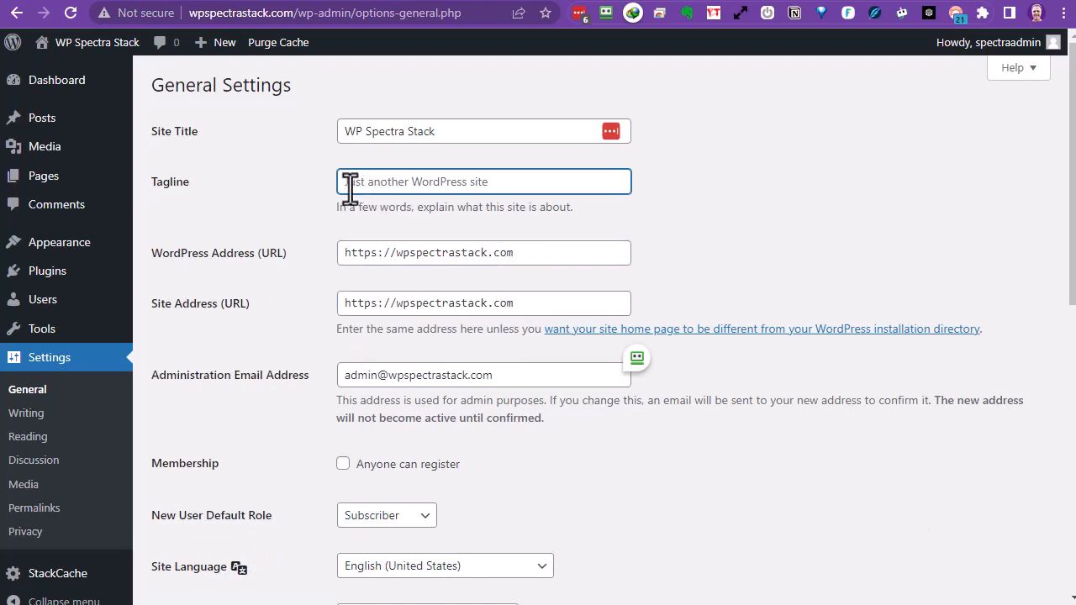
pyautogui.write('Another WP Stack Site')
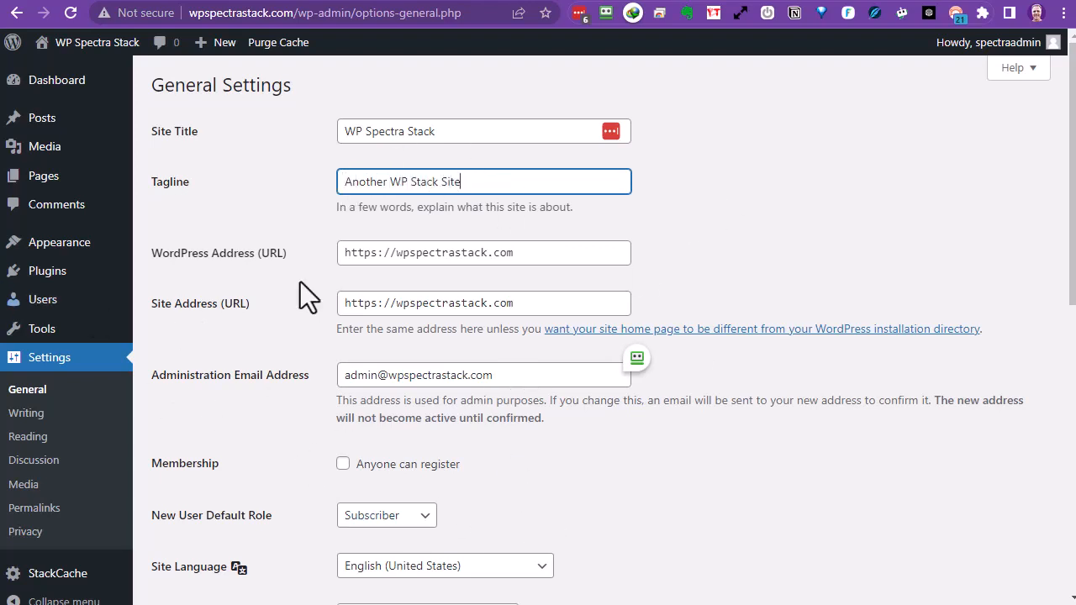
pyautogui.scroll(-8, 546, 414)
# Save the HTTPS URLs and tagline, then log back in with the saved credentials.
pyautogui.click(191, 520)
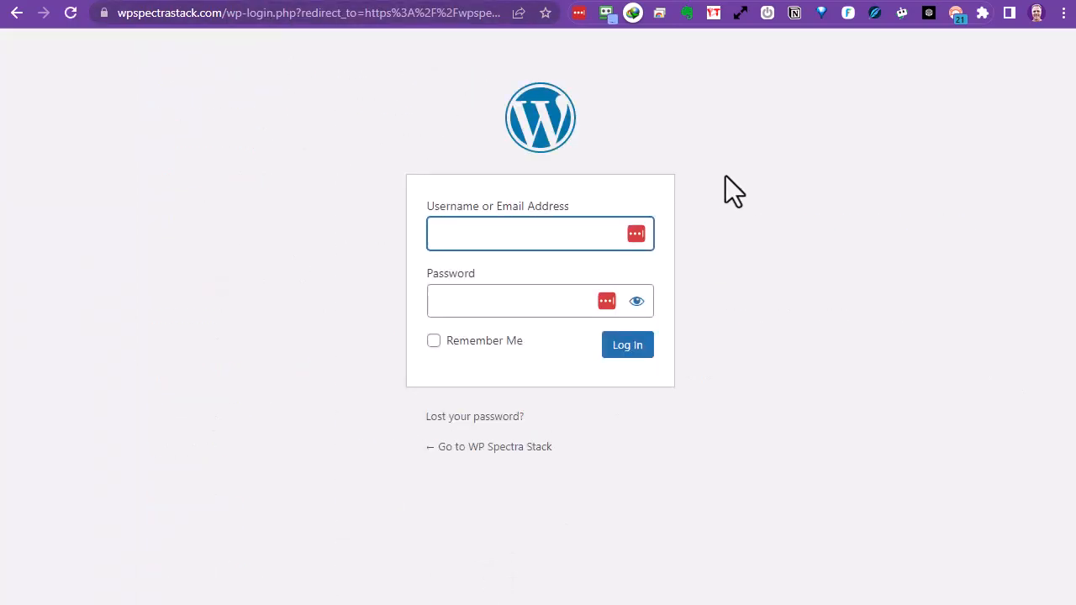
pyautogui.click(685, 227)
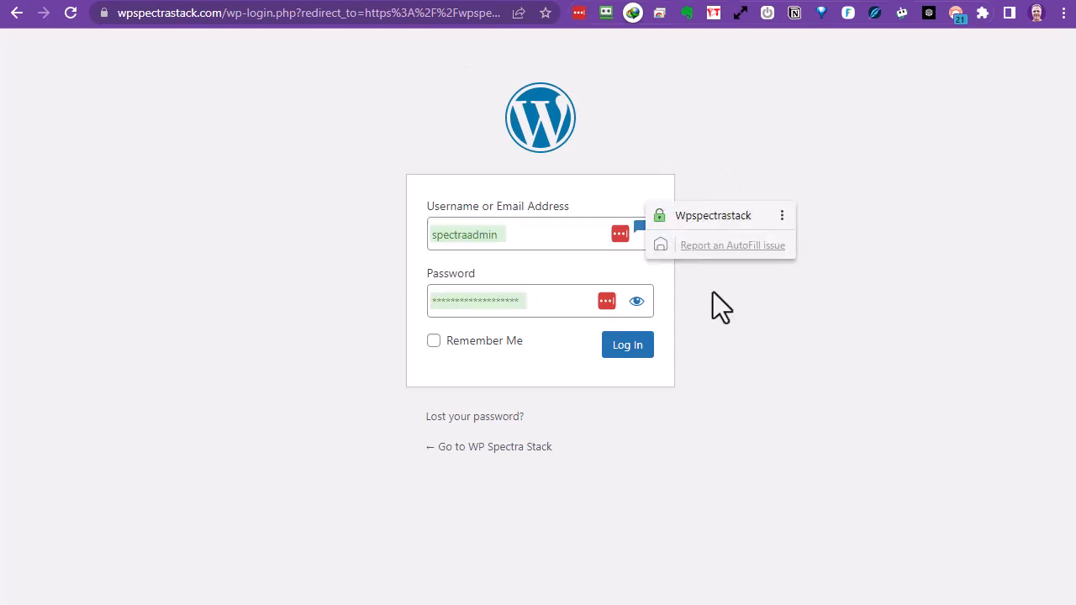
pyautogui.click(622, 354)
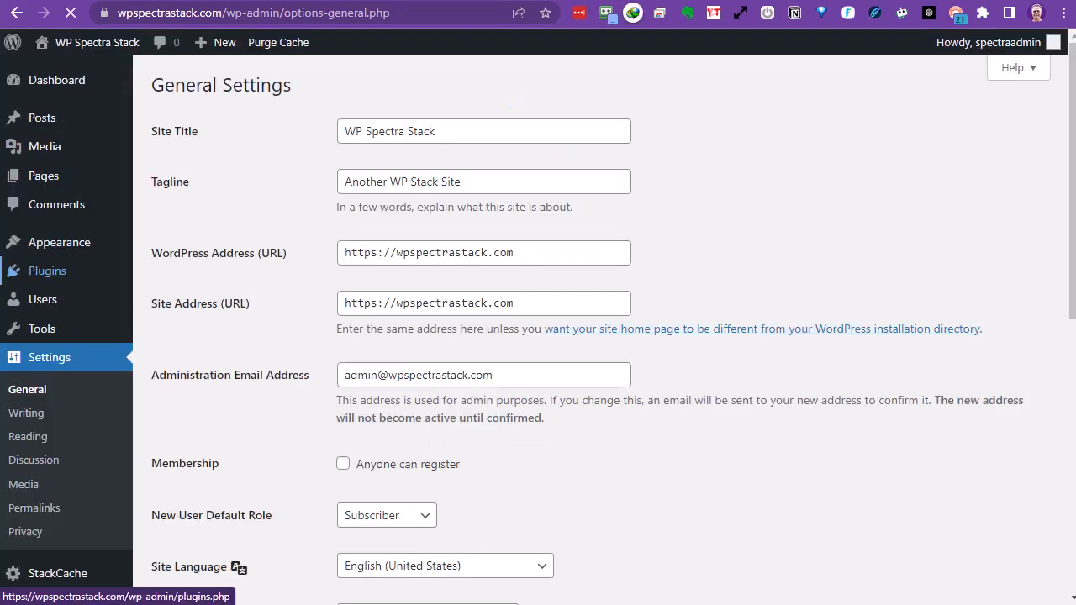
pyautogui.hotkey('ctrl', '-')
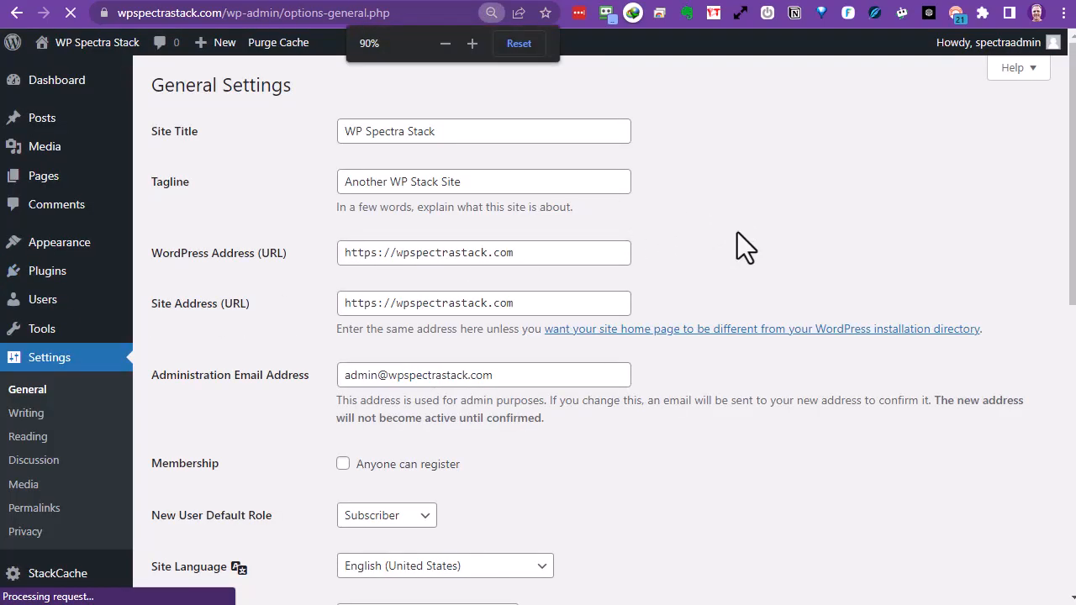
# Set the permalink structure to Post name (/%postname%/) and save it.
pyautogui.hotkey('ctrl', '-')
pyautogui.hotkey('ctrl', '-')
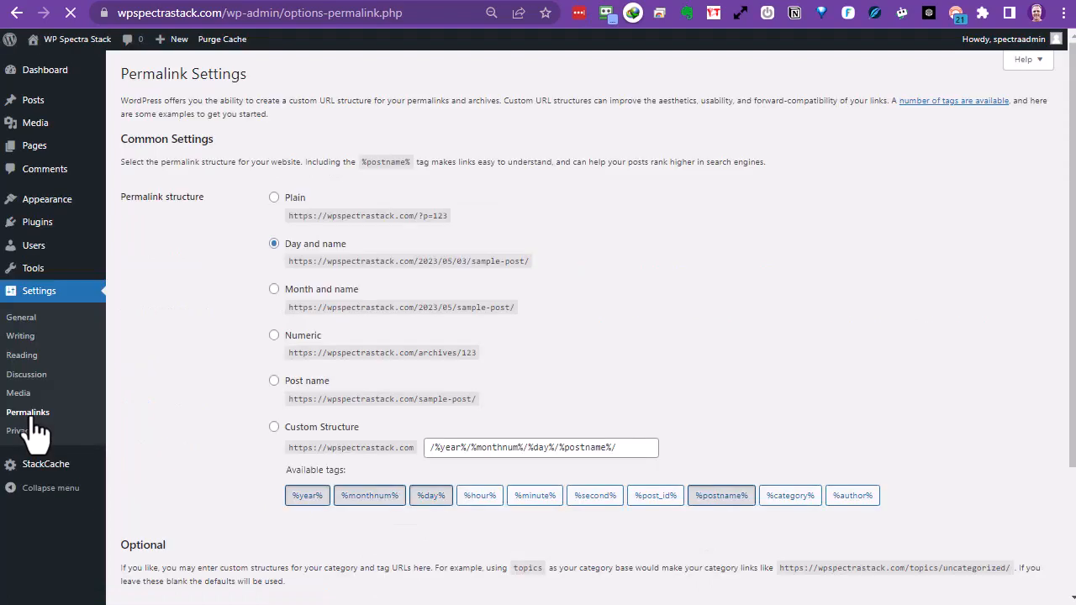
pyautogui.click(276, 383)
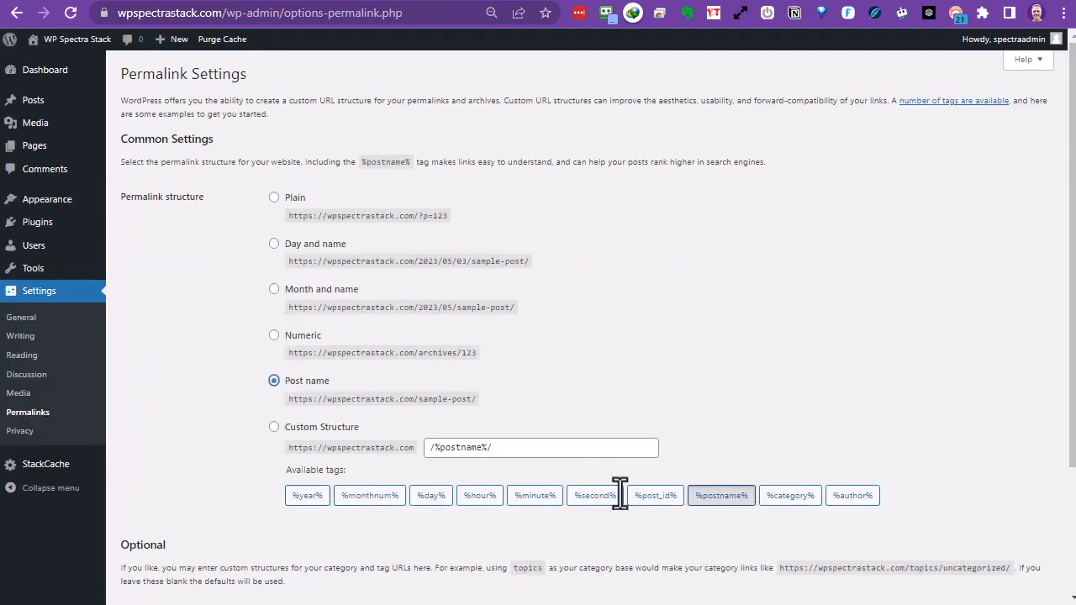
pyautogui.scroll(-2, 430, 542)
pyautogui.click(153, 538)
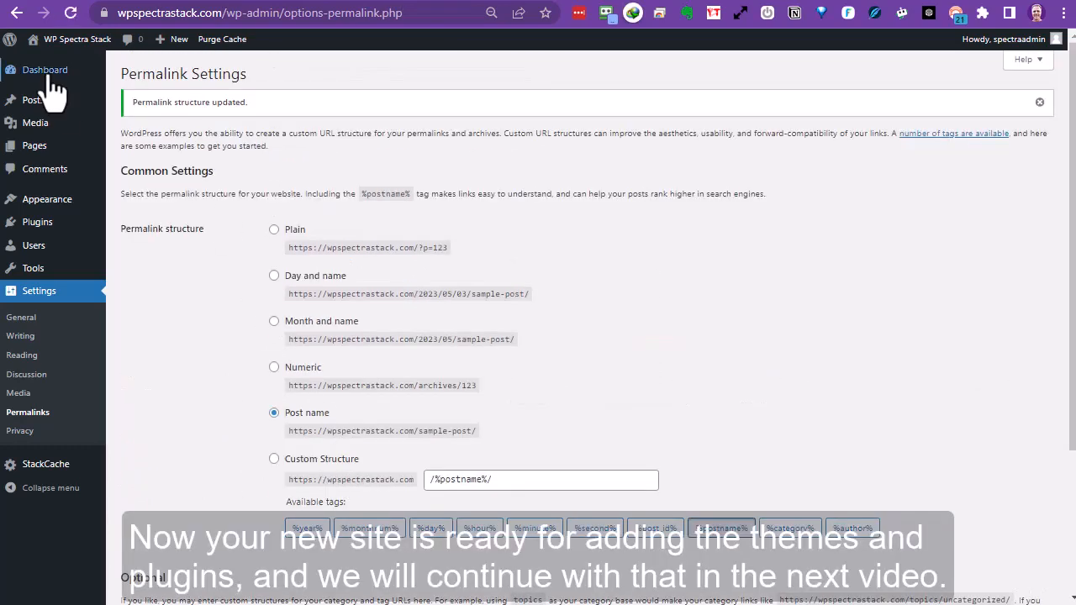
# Go to the Dashboard home page to view the finished site's welcome screen.
pyautogui.moveTo(37, 75)
pyautogui.click(127, 80)
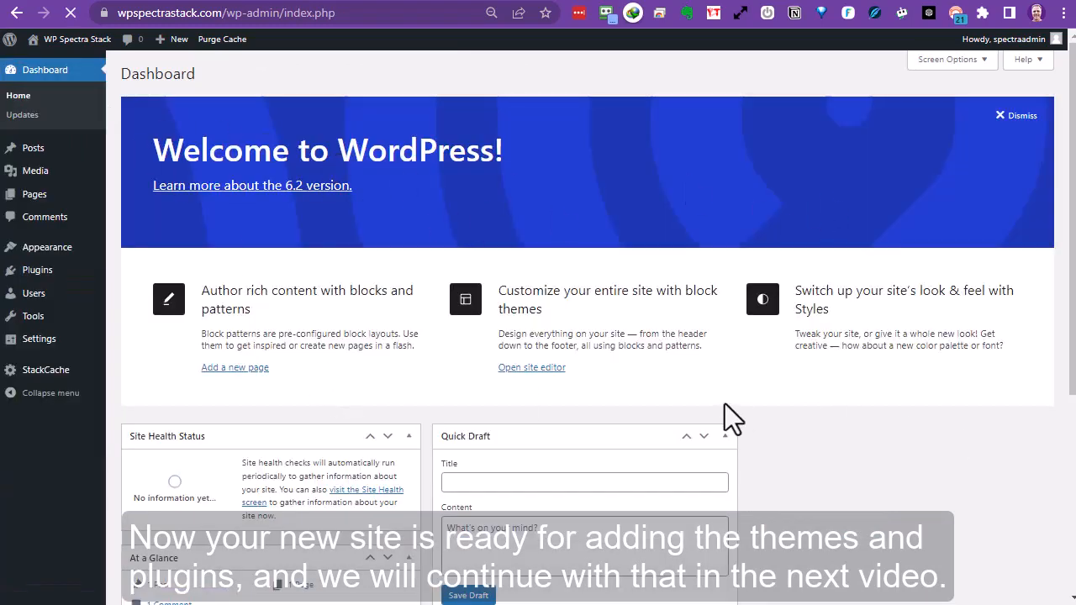
pyautogui.scroll(-4, 705, 404)
pyautogui.scroll(4, 683, 407)
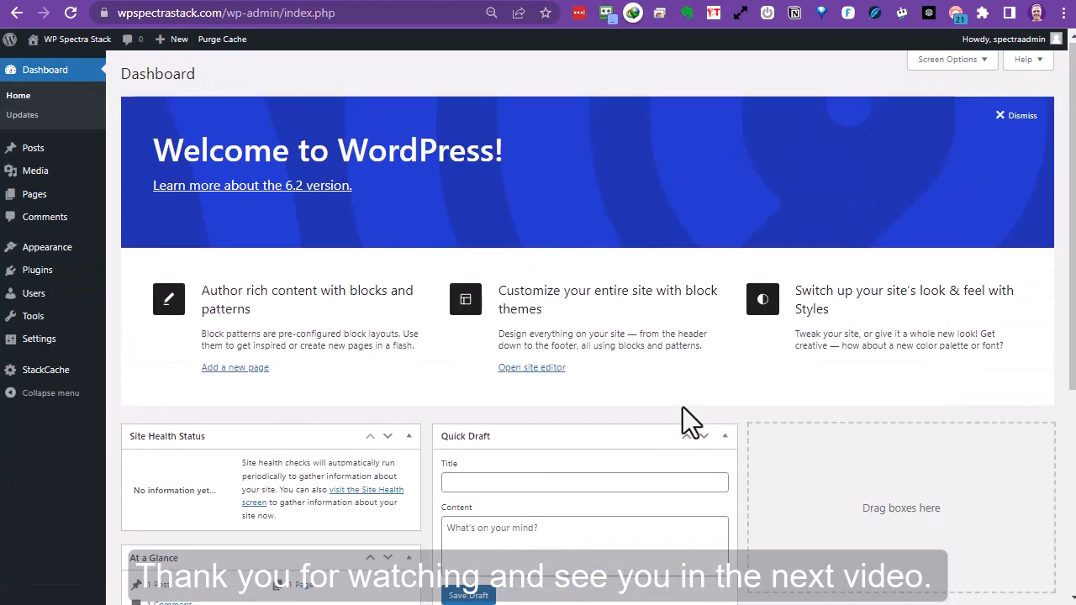